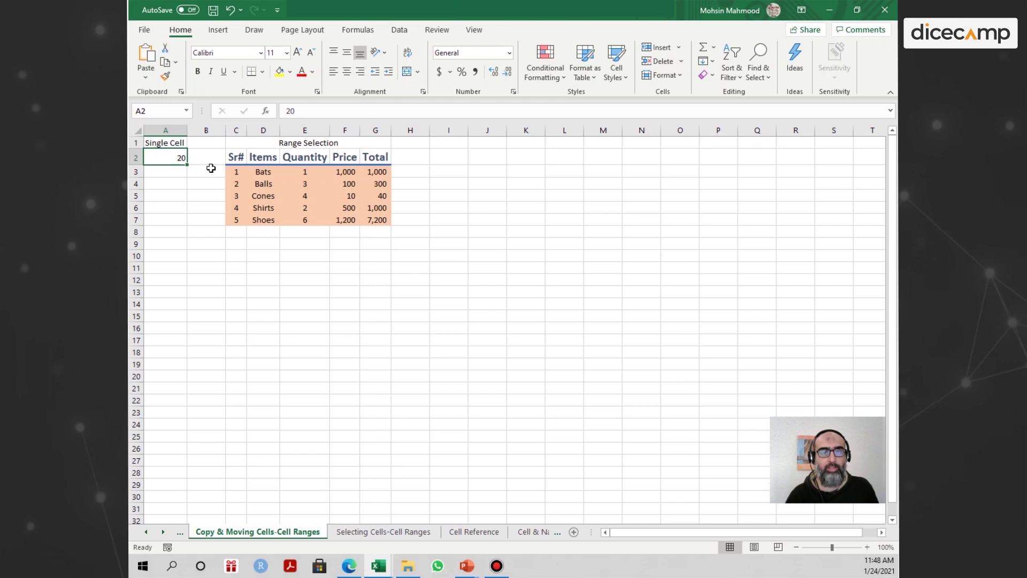
# - Copy the value in cell A2 into A4, and into A5 using Paste Special
pyautogui.hotkey('ctrl', 'c')
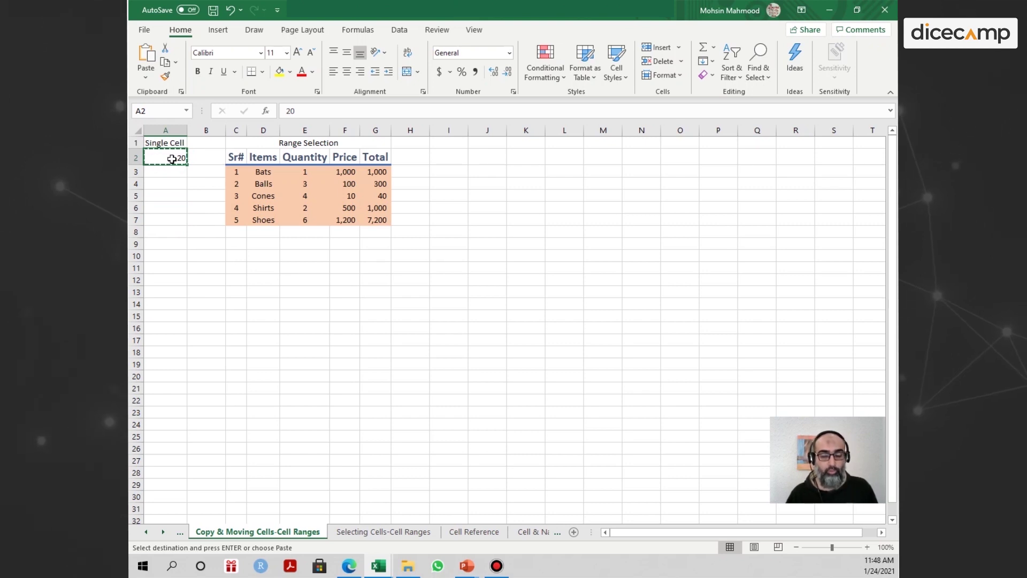
pyautogui.hotkey('ctrl', 'c')
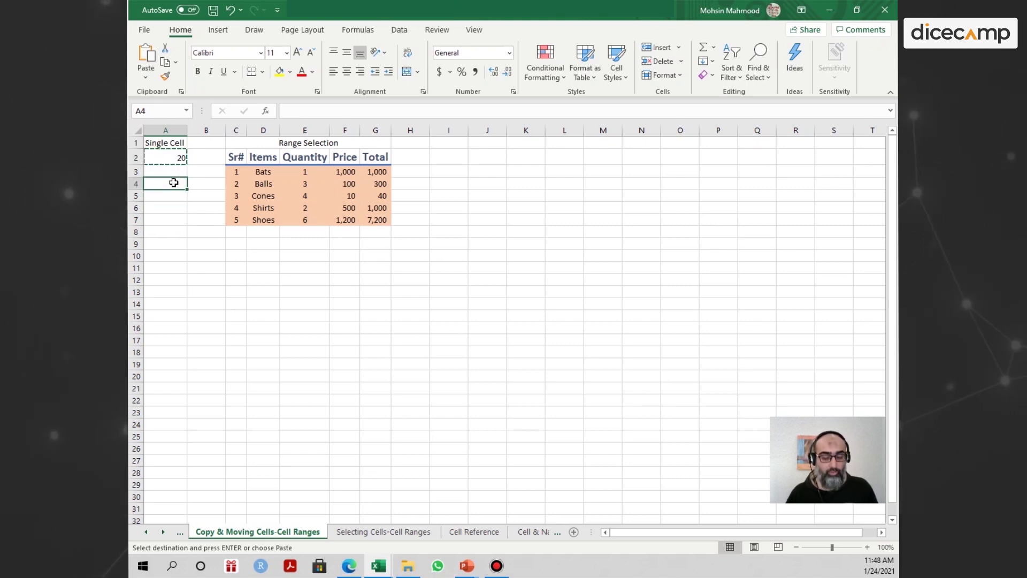
pyautogui.rightClick(160, 157)
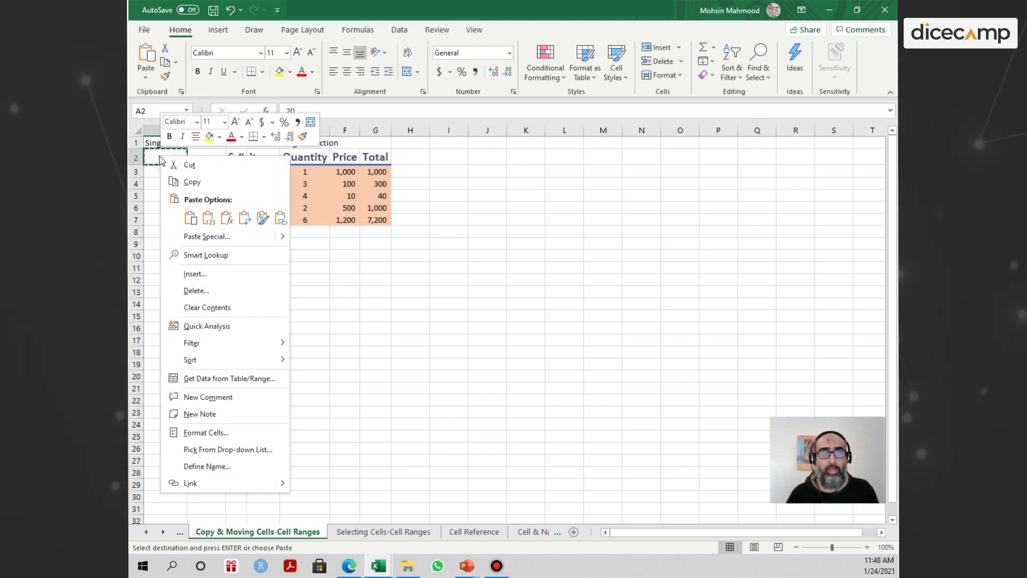
pyautogui.click(196, 182)
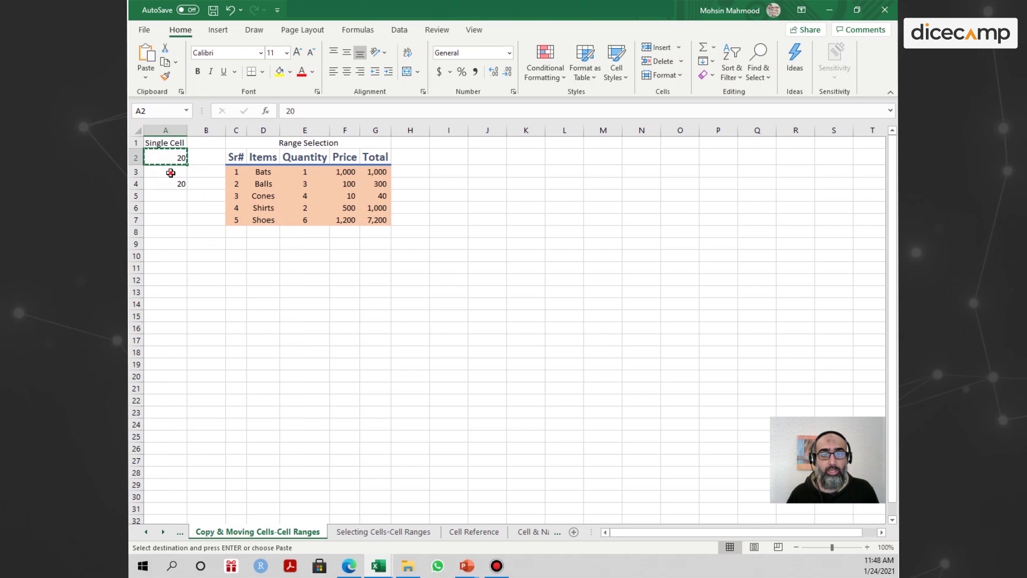
pyautogui.click(170, 196)
pyautogui.rightClick(170, 198)
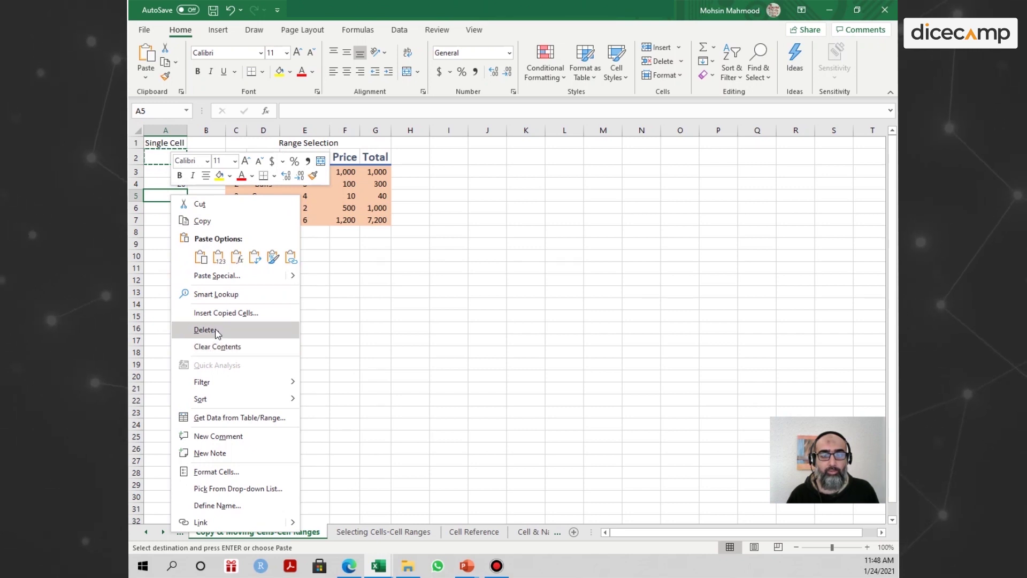
pyautogui.click(218, 277)
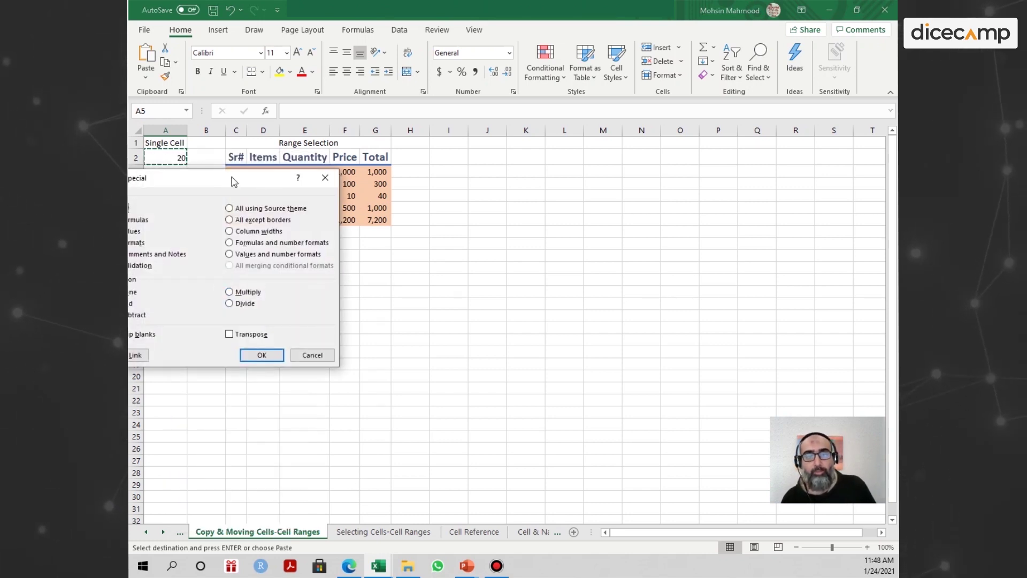
pyautogui.moveTo(233, 177); pyautogui.dragTo(376, 176)
pyautogui.click(406, 349)
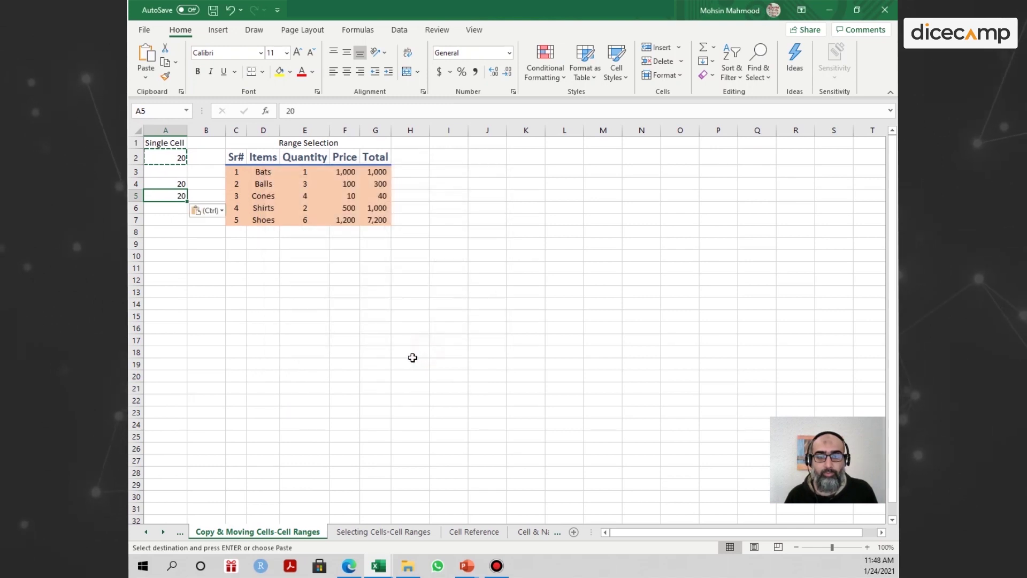
pyautogui.click(214, 324)
pyautogui.click(163, 196)
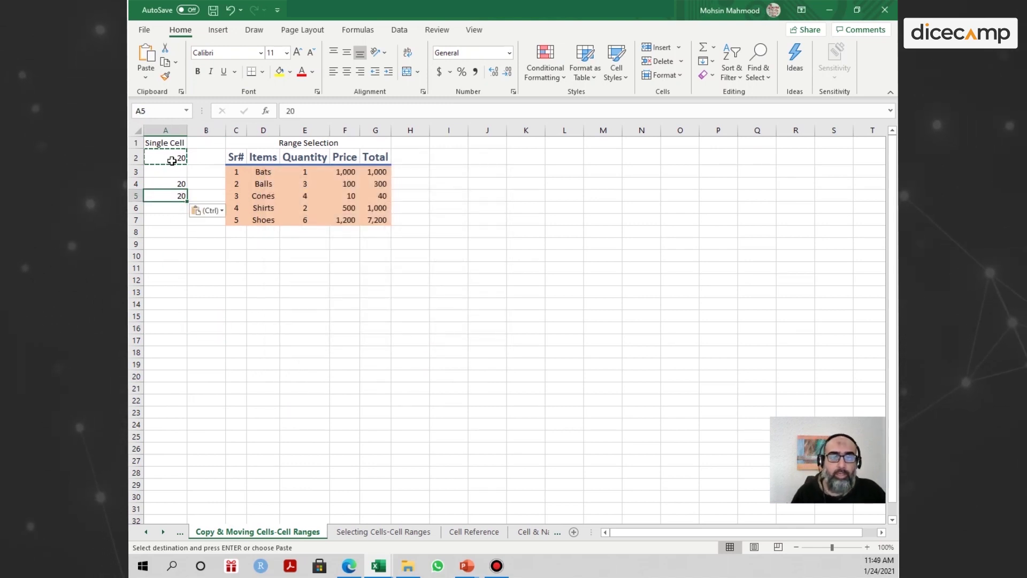
pyautogui.click(174, 182)
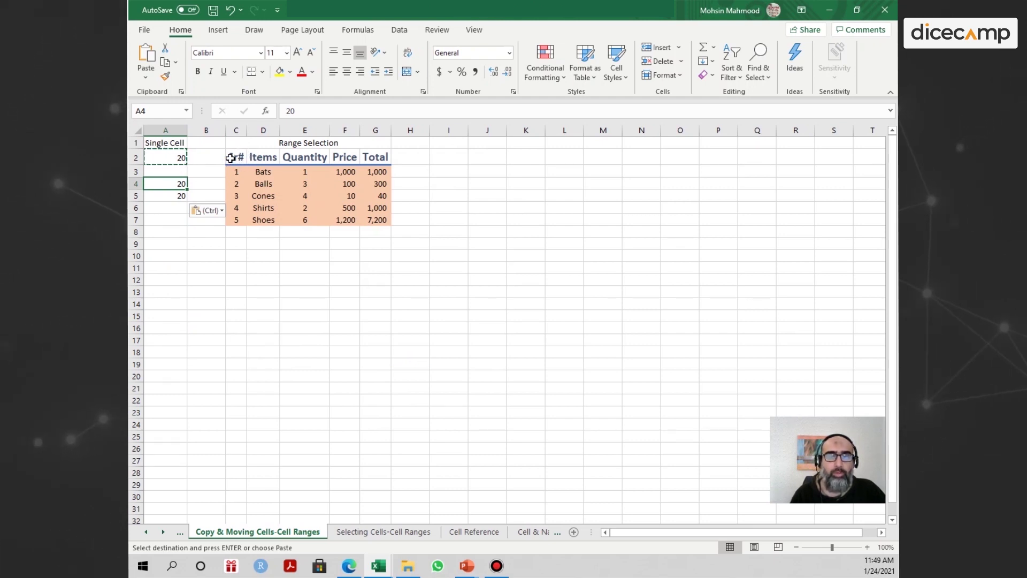
# - Review the item table range C2:G7 and inspect the formula in its first Total cell, G3
pyautogui.moveTo(231, 157); pyautogui.dragTo(378, 218)
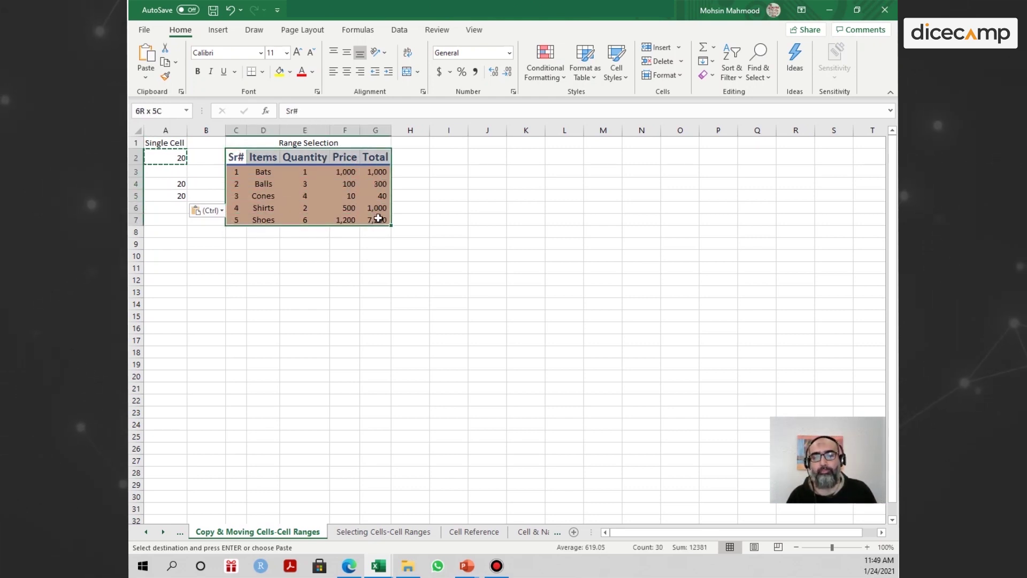
pyautogui.moveTo(378, 219); pyautogui.dragTo(378, 218)
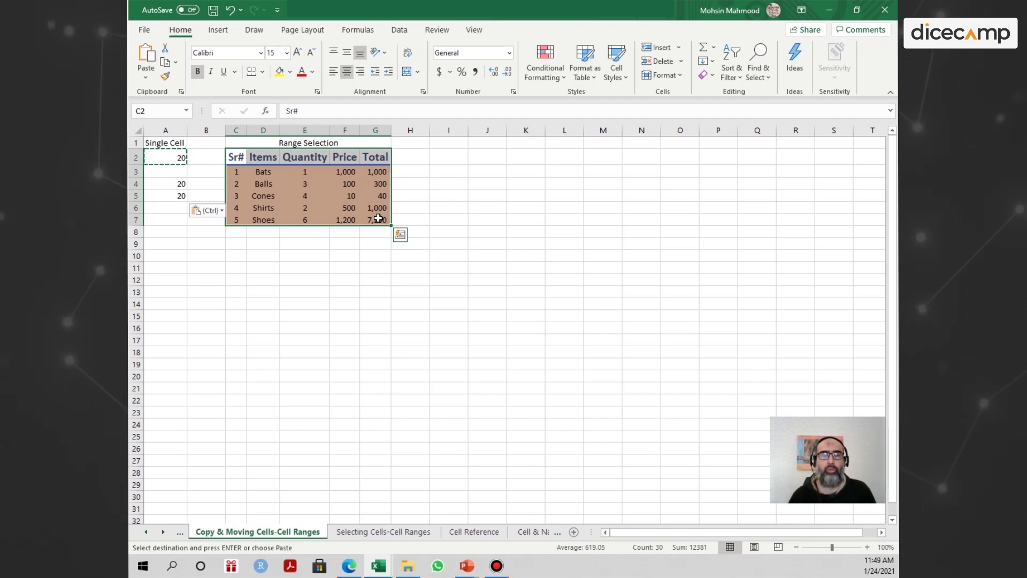
pyautogui.click(381, 157)
pyautogui.click(381, 172)
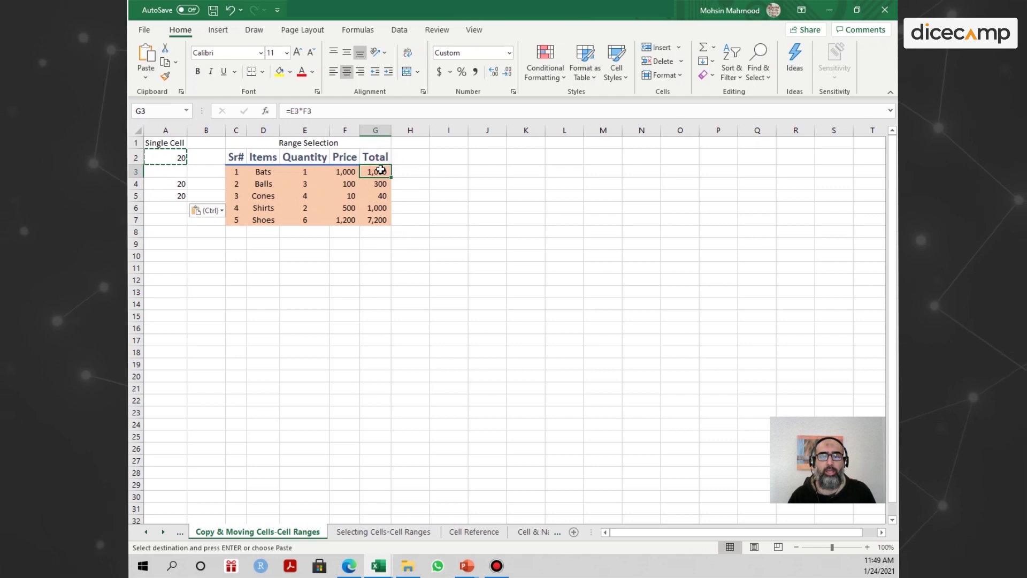
pyautogui.click(347, 195)
# - Copy the item table C2:G7 and paste it starting at cell I2
pyautogui.moveTo(232, 157); pyautogui.dragTo(377, 218)
pyautogui.hotkey('ctrl', 'c')
pyautogui.click(406, 174)
pyautogui.press('Escape')
pyautogui.moveTo(236, 157); pyautogui.dragTo(376, 219)
pyautogui.hotkey('ctrl', 'c')
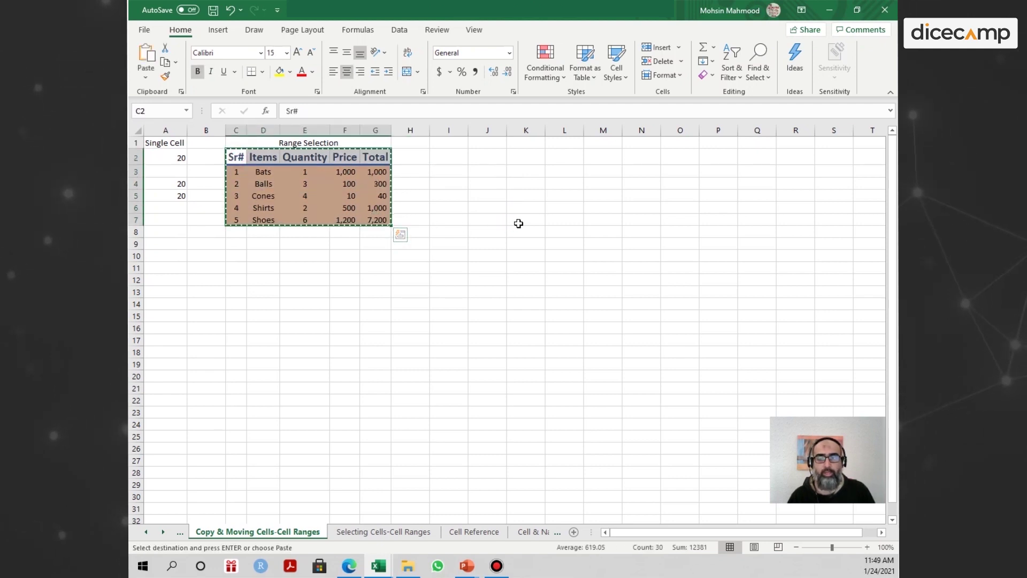
pyautogui.click(458, 157)
pyautogui.hotkey('ctrl', 'v')
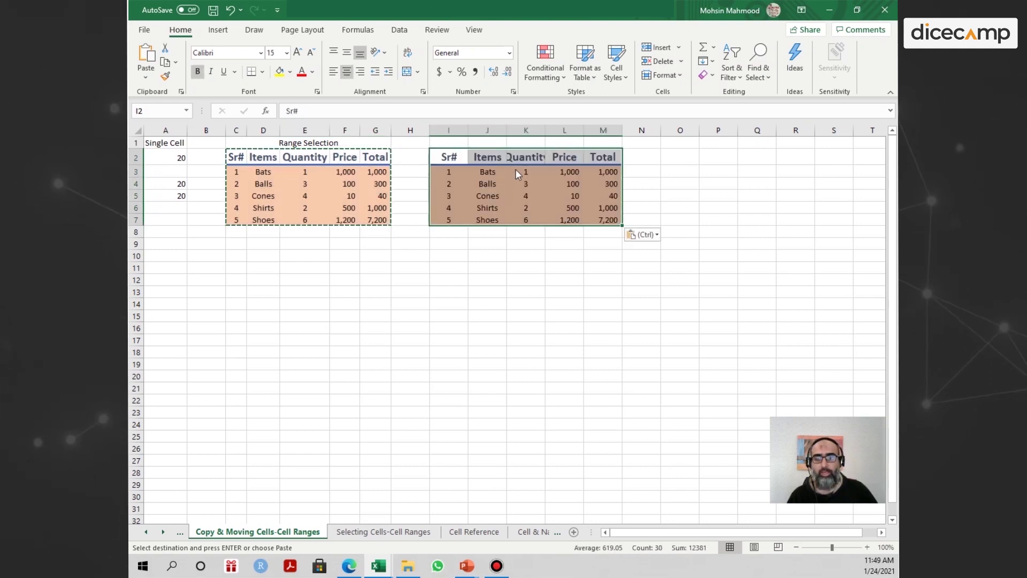
# - Switch the paste option of the table copy at I2 to Formulas
pyautogui.press('ctrl')
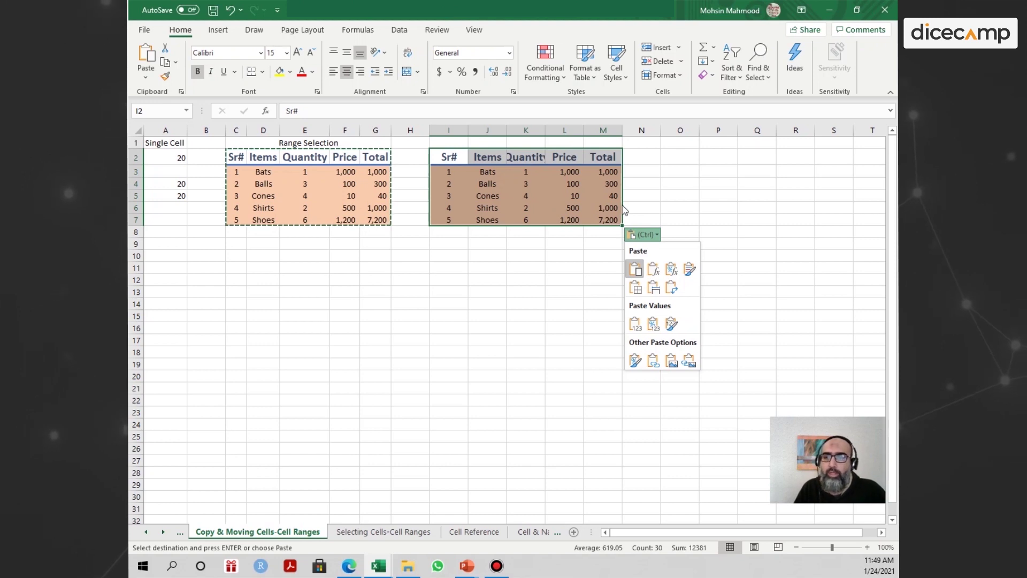
pyautogui.click(583, 190)
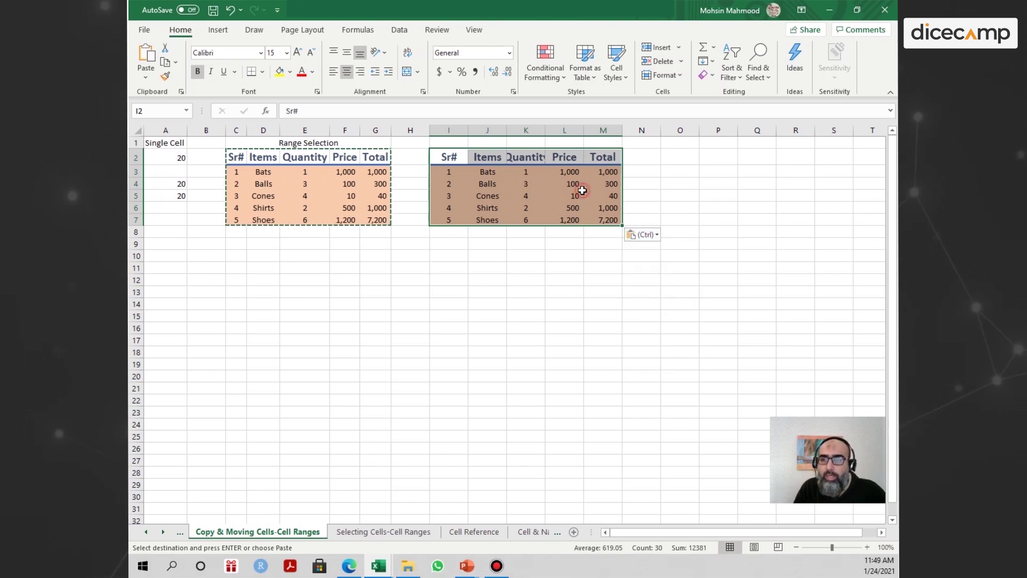
pyautogui.click(633, 236)
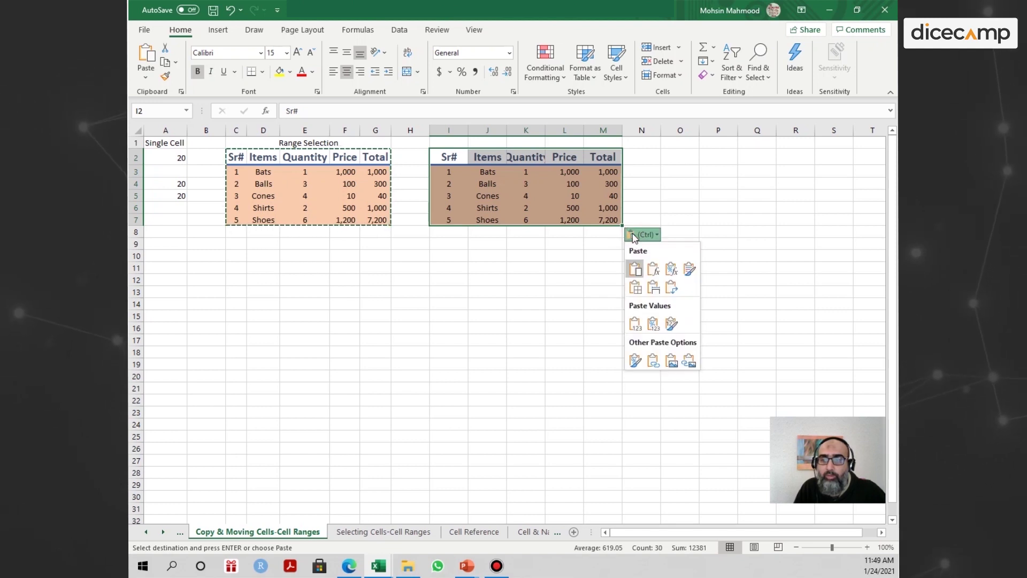
pyautogui.click(643, 274)
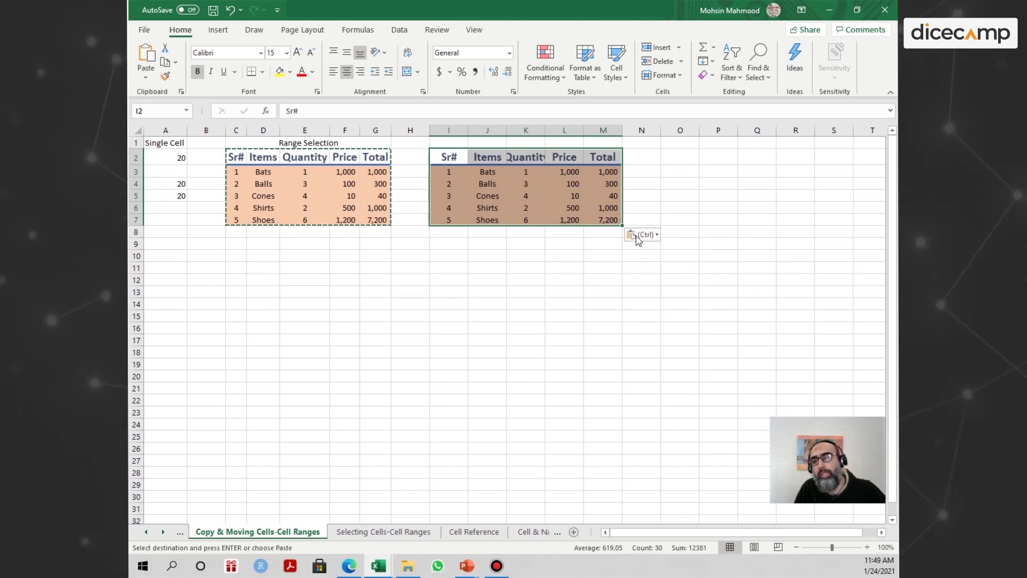
pyautogui.click(638, 235)
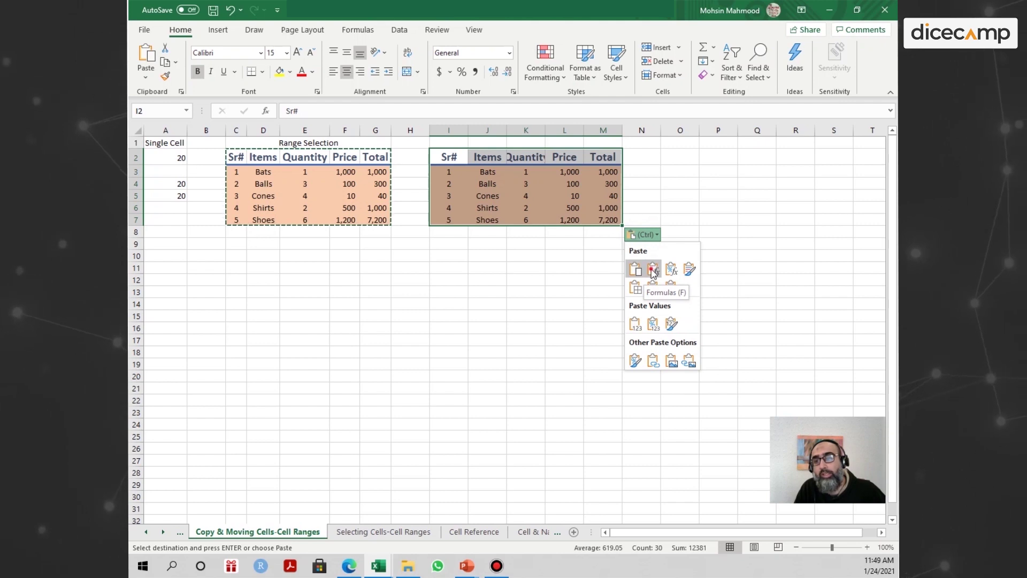
pyautogui.click(652, 269)
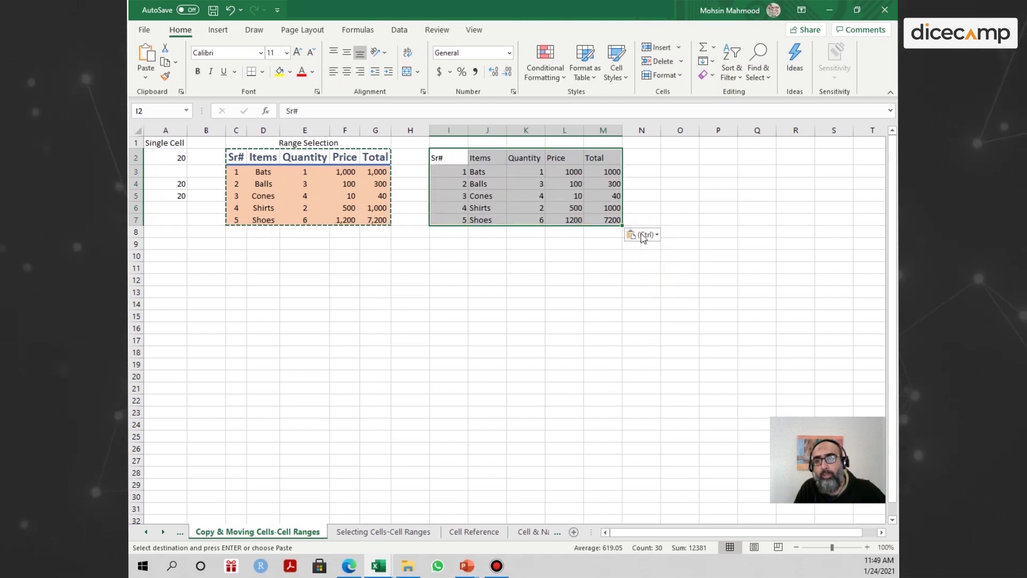
# - Inspect the formulas in the Total column of the pasted table, from M3 down to M7
pyautogui.click(608, 171)
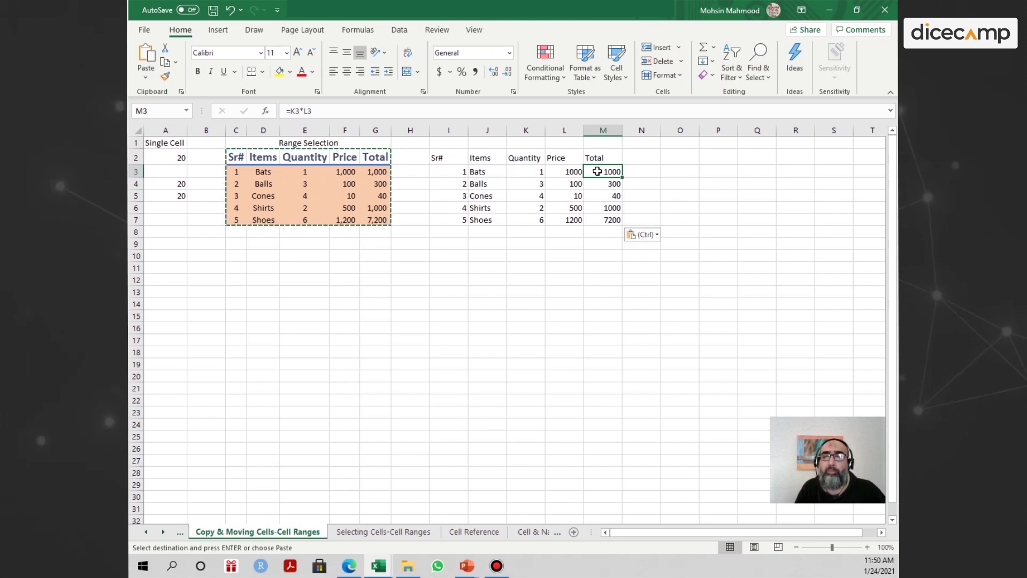
pyautogui.doubleClick(597, 171)
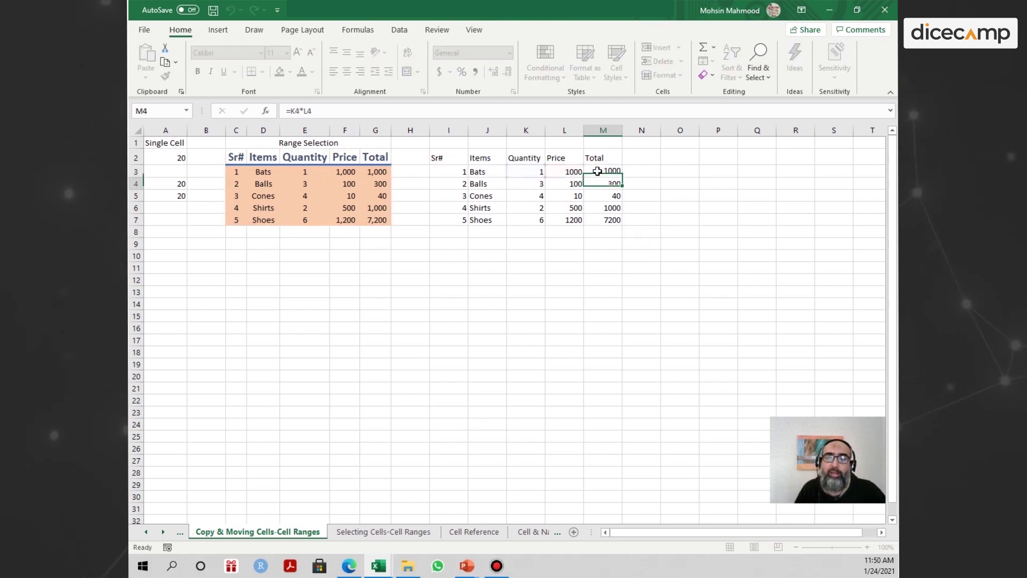
pyautogui.press('Return')
pyautogui.doubleClick(596, 182)
pyautogui.press('Return')
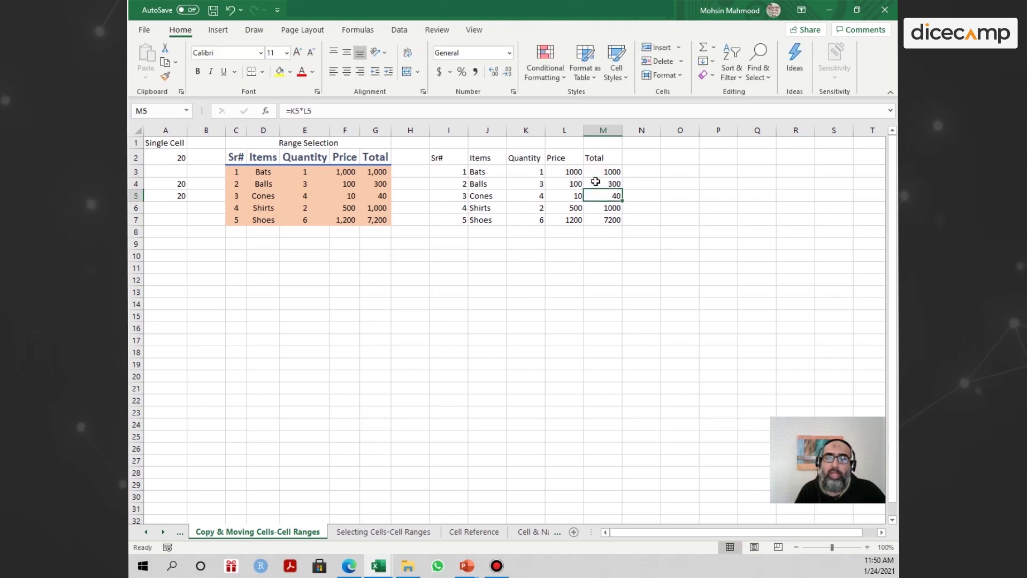
pyautogui.doubleClick(598, 197)
pyautogui.press('Return')
pyautogui.click(608, 219)
pyautogui.press('Up')
pyautogui.press('Up')
pyautogui.press('Up')
pyautogui.press('Up')
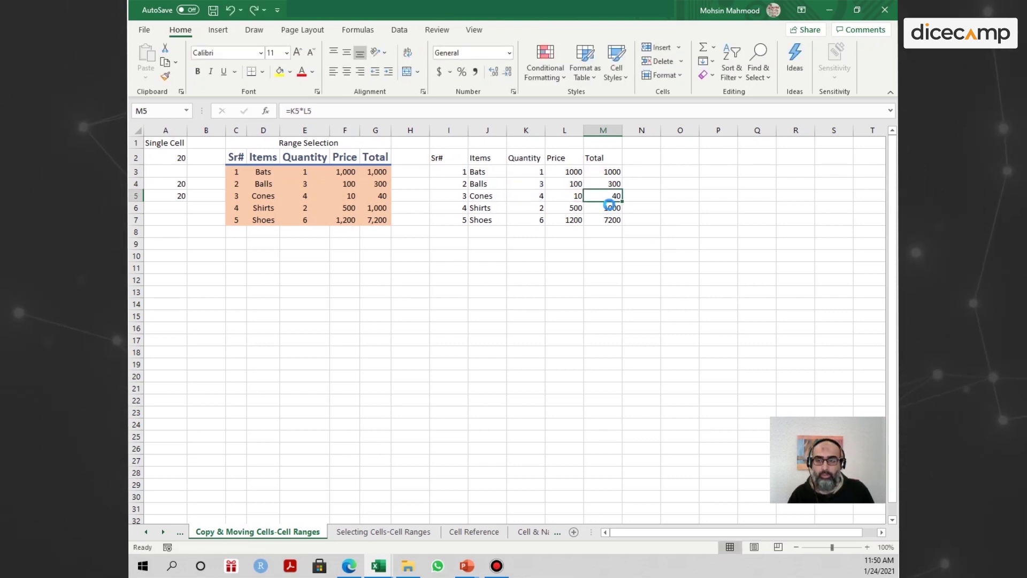
# - Paste the copied table over I2:M7 with formulas and number formatting, and undo that paste
pyautogui.moveTo(448, 157); pyautogui.dragTo(610, 219)
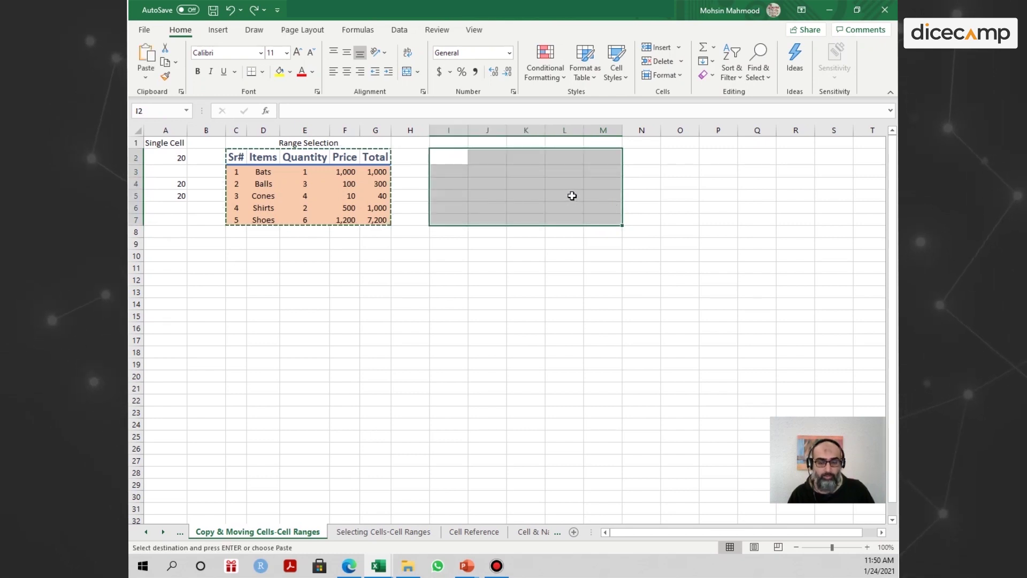
pyautogui.hotkey('ctrl', 'v')
pyautogui.click(636, 236)
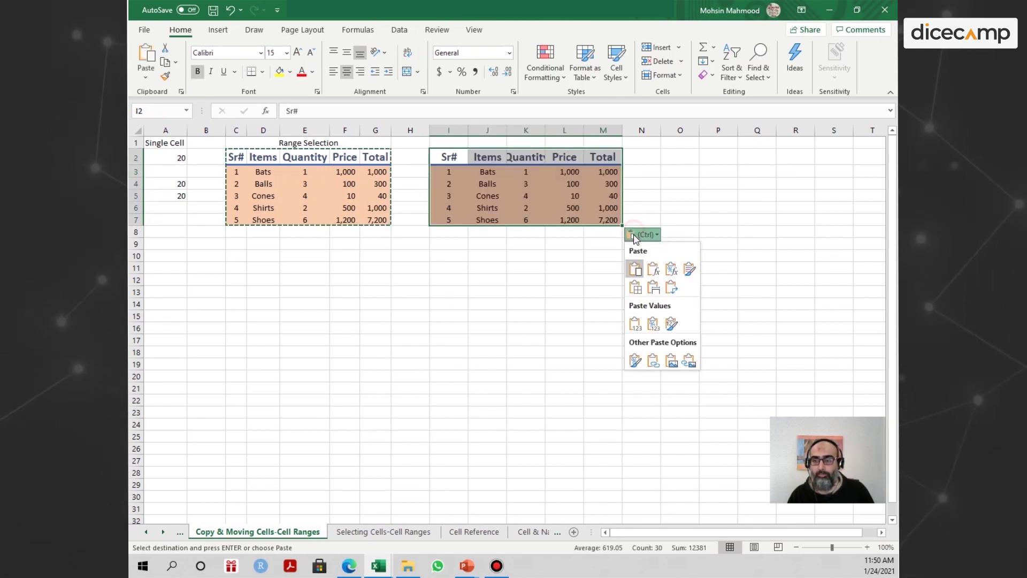
pyautogui.click(671, 270)
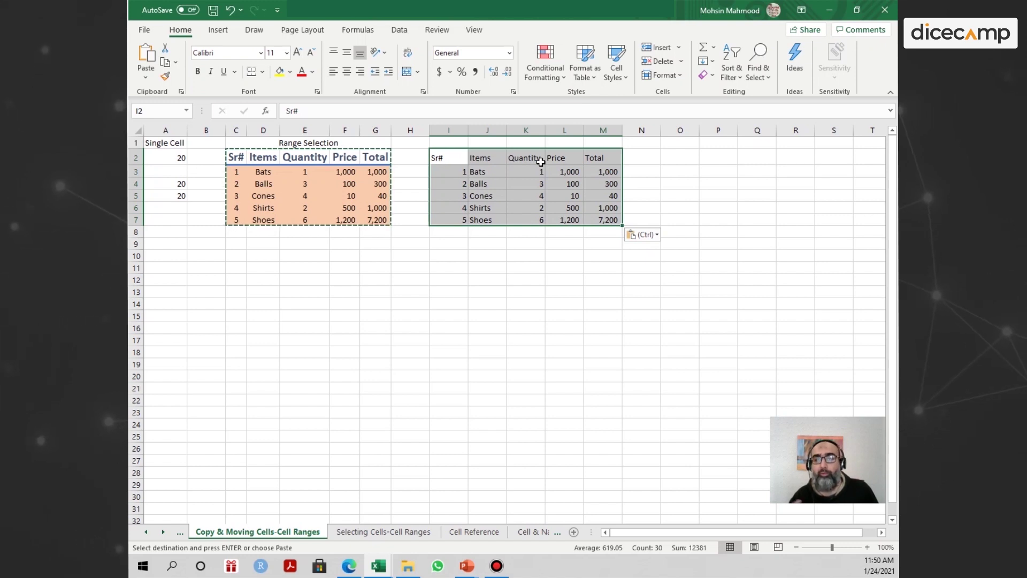
pyautogui.press('ctrl')
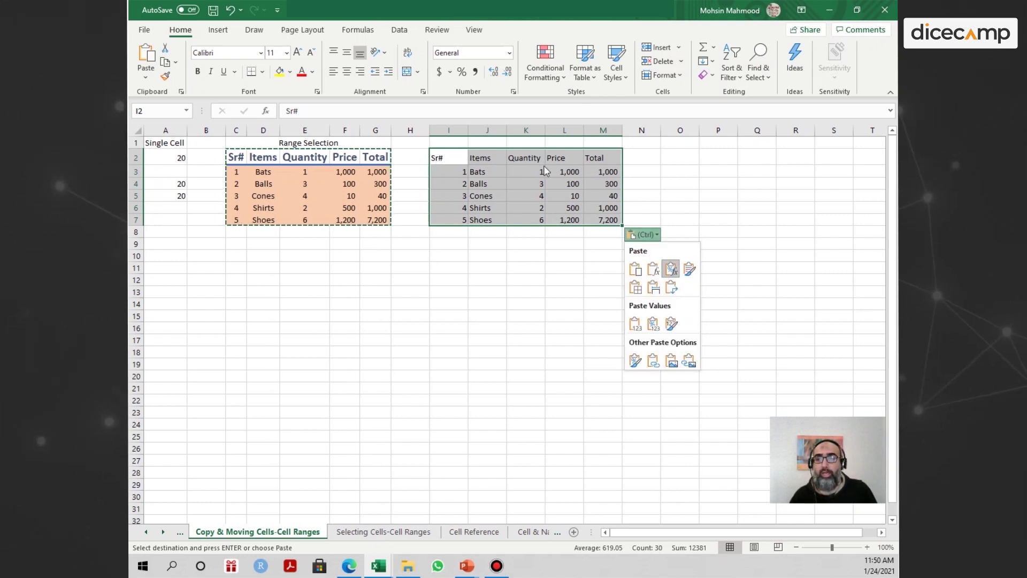
pyautogui.press('Escape')
pyautogui.hotkey('ctrl', 'z')
# - Paste the copied table again at I2, keeping the source column widths
pyautogui.hotkey('ctrl', 'v')
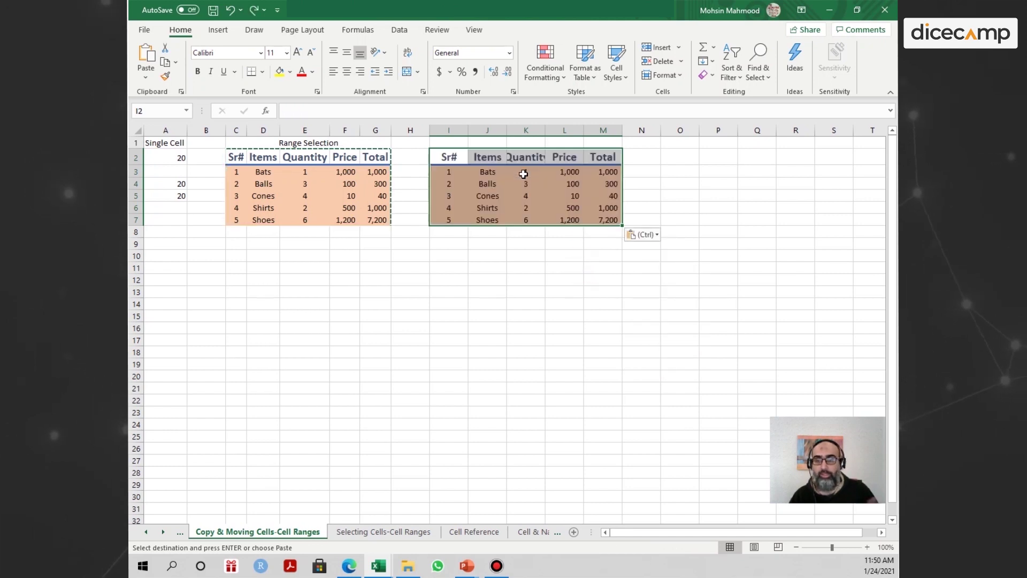
pyautogui.click(653, 236)
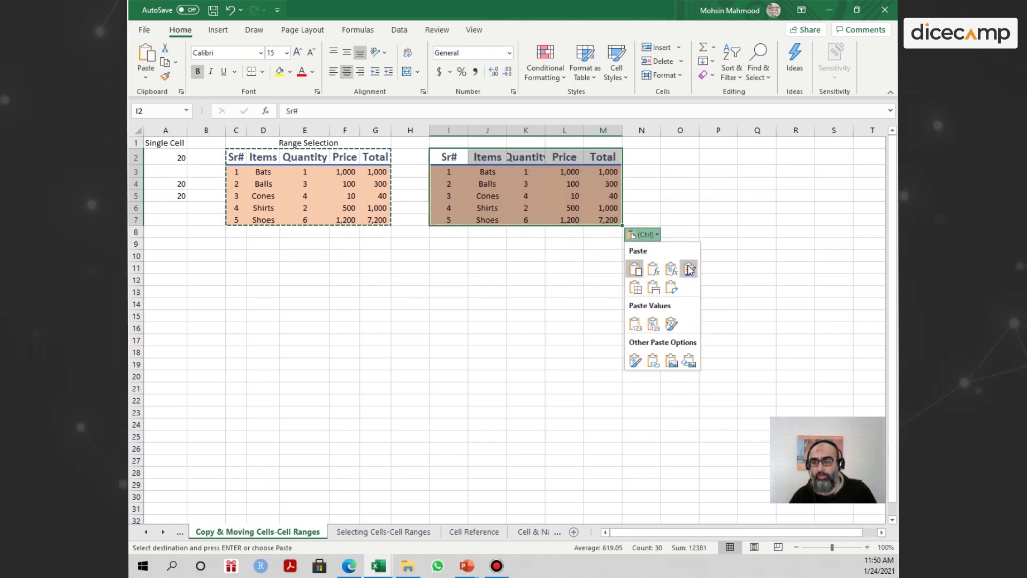
pyautogui.click(654, 289)
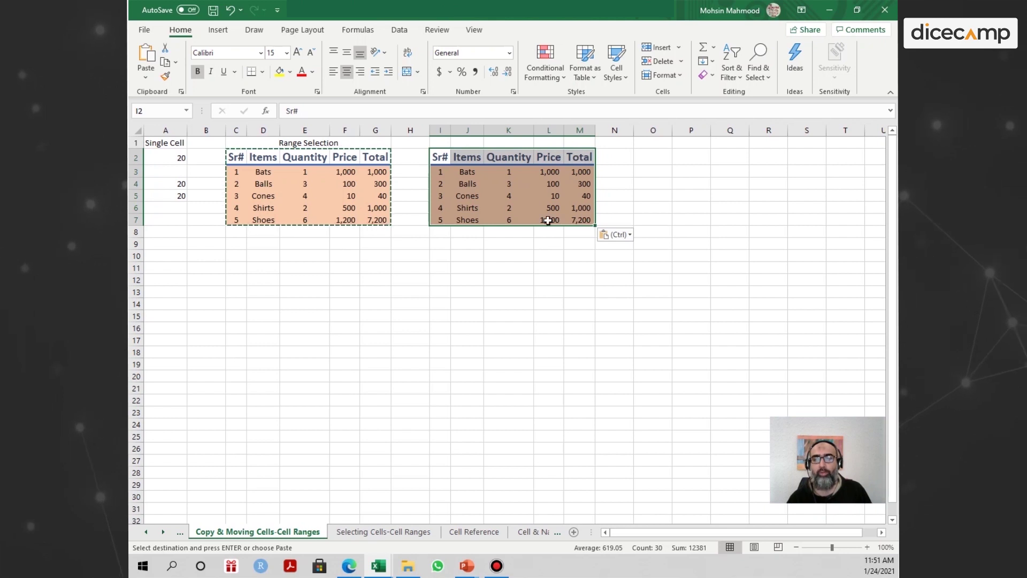
# - Paste the copied table at I2 as values only
pyautogui.click(440, 157)
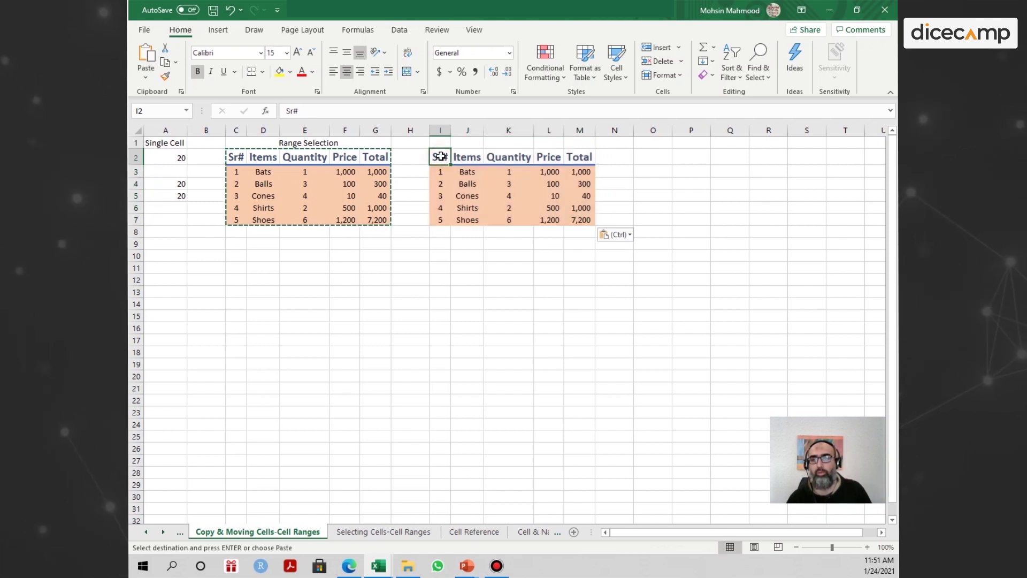
pyautogui.click(618, 236)
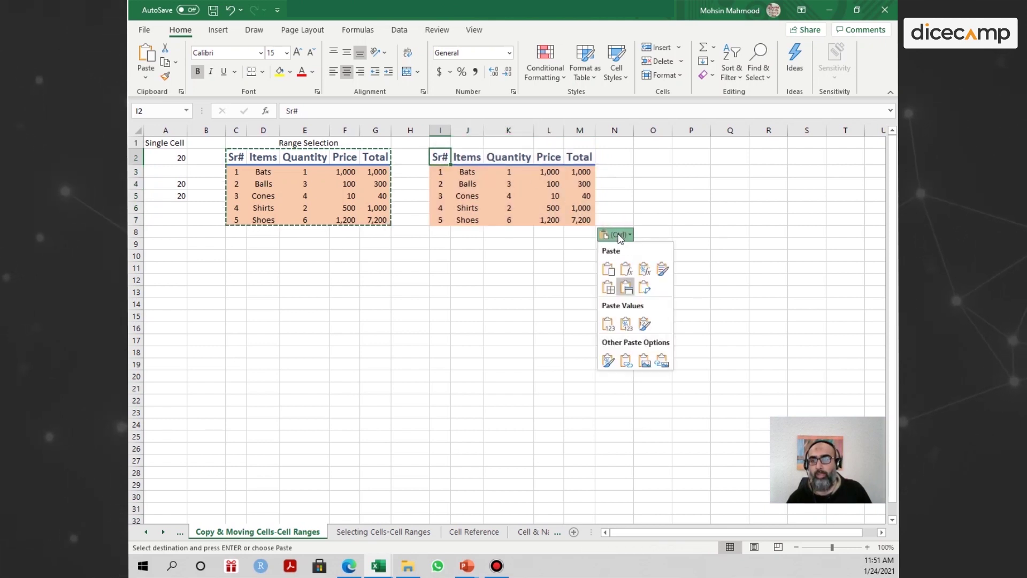
pyautogui.click(609, 323)
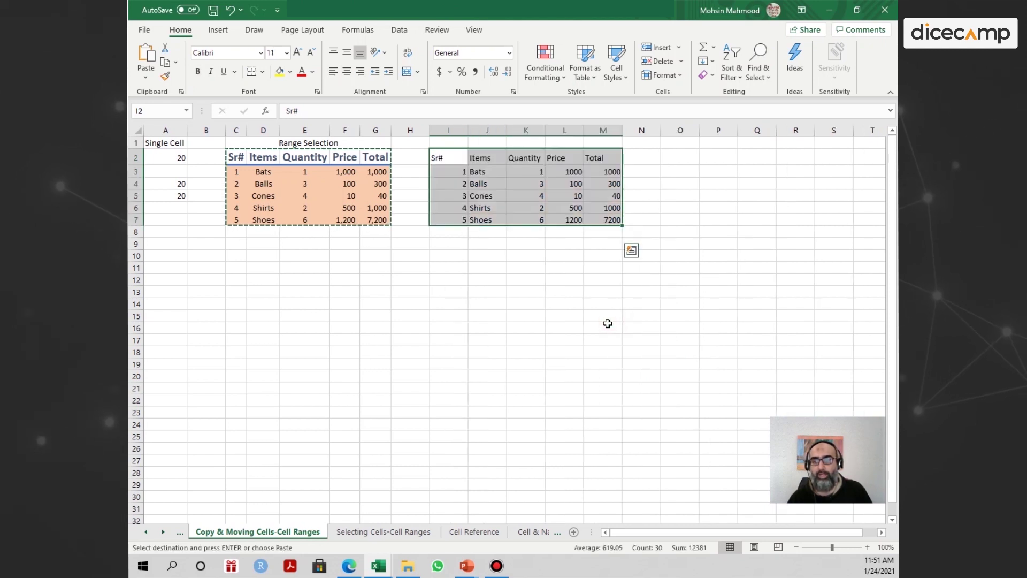
# - Check the cells of the pasted table's Total column for formulas or plain values
pyautogui.click(557, 185)
pyautogui.click(481, 172)
pyautogui.click(589, 172)
pyautogui.press('Down')
pyautogui.press('Down')
pyautogui.press('Down')
pyautogui.press('Down')
pyautogui.doubleClick(592, 171)
pyautogui.doubleClick(603, 182)
pyautogui.doubleClick(605, 196)
pyautogui.click(605, 208)
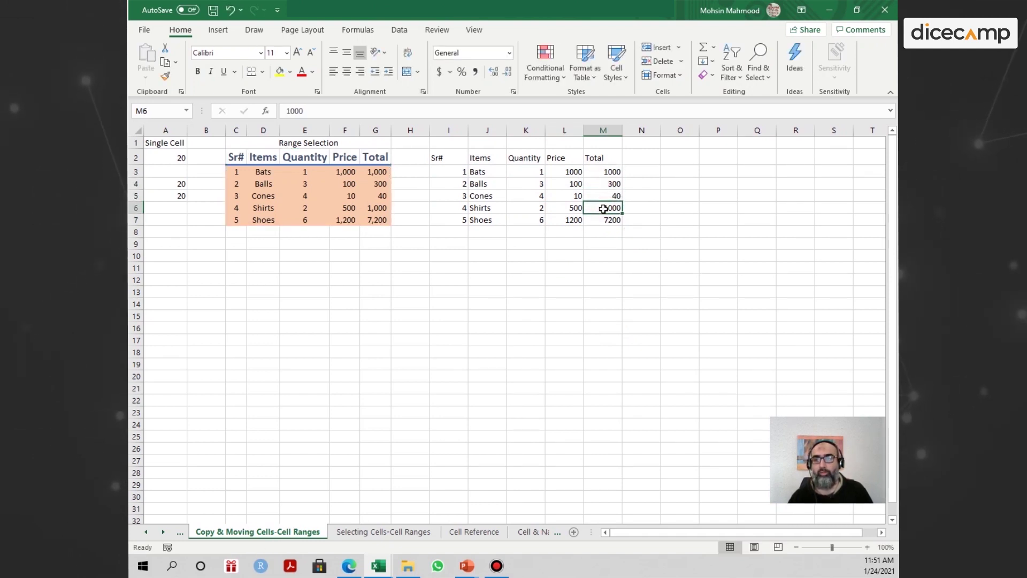
# - Compare the source table's Total column with the Total column of the values-only copy
pyautogui.moveTo(379, 172); pyautogui.dragTo(389, 218)
pyautogui.click(616, 196)
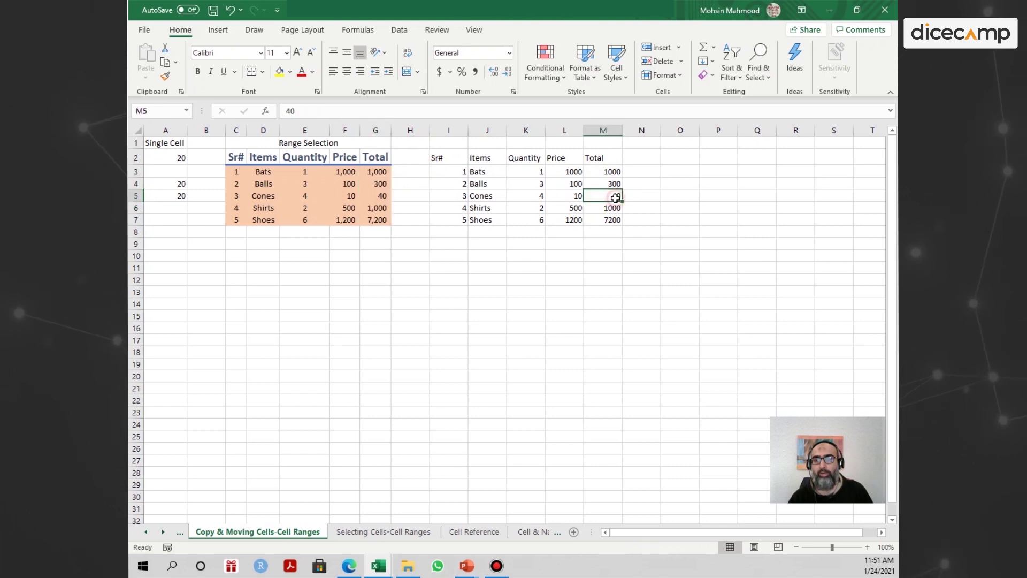
pyautogui.hotkey('ctrl', 'z')
pyautogui.hotkey('ctrl', 'z')
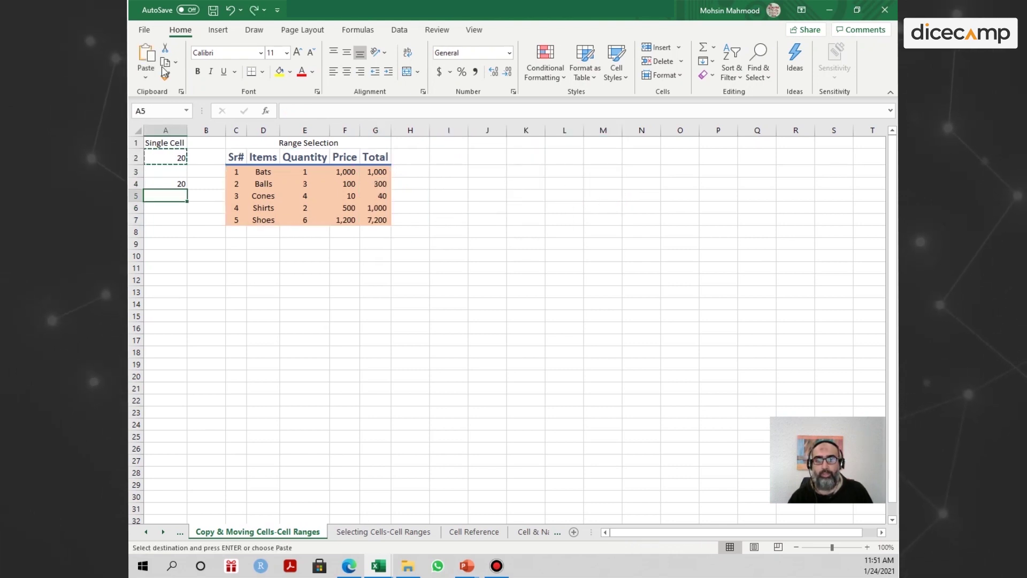
pyautogui.click(254, 11)
pyautogui.hotkey('ctrl', 'y')
pyautogui.click(627, 237)
pyautogui.click(617, 218)
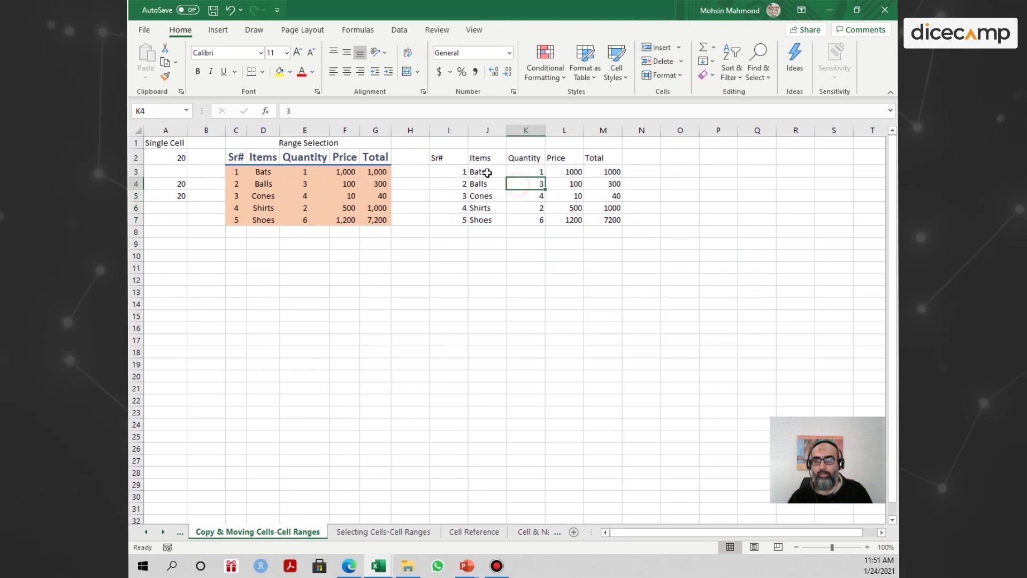
# - Replace the values-only copy at I2 with values and number formatting, and check its first Sr# and Total cells
pyautogui.hotkey('ctrl', 'z')
pyautogui.hotkey('ctrl', 'v')
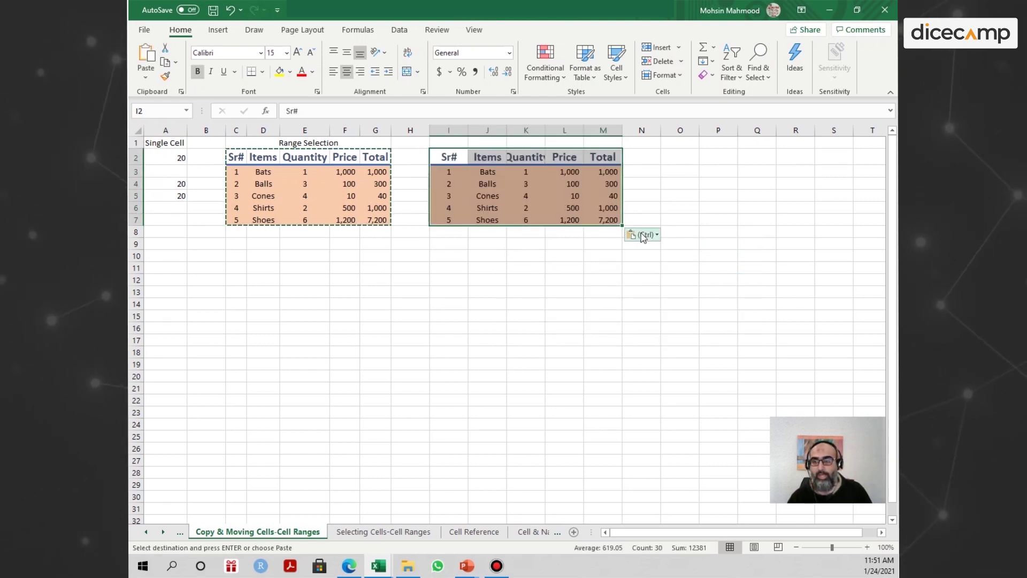
pyautogui.click(644, 235)
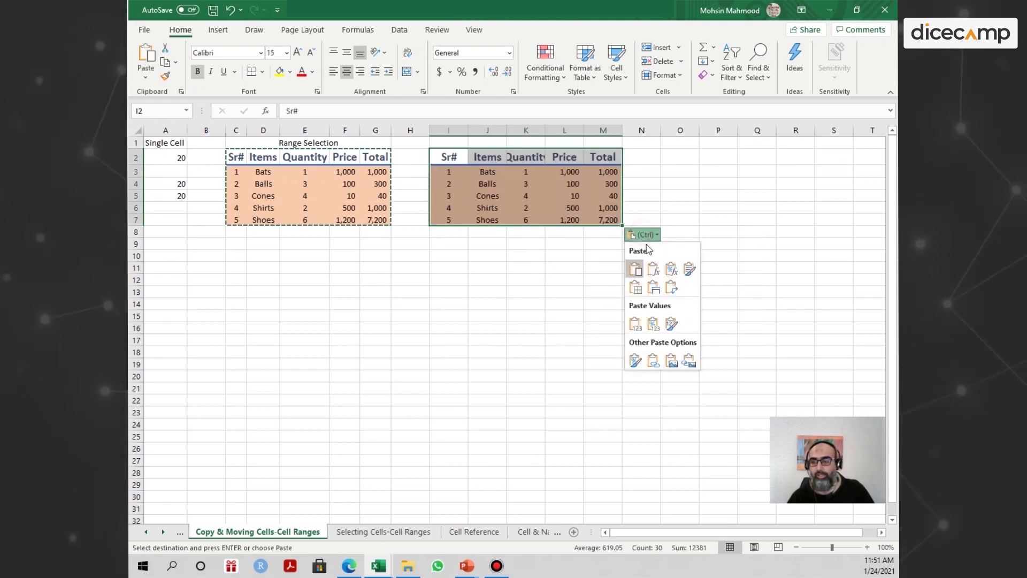
pyautogui.click(654, 323)
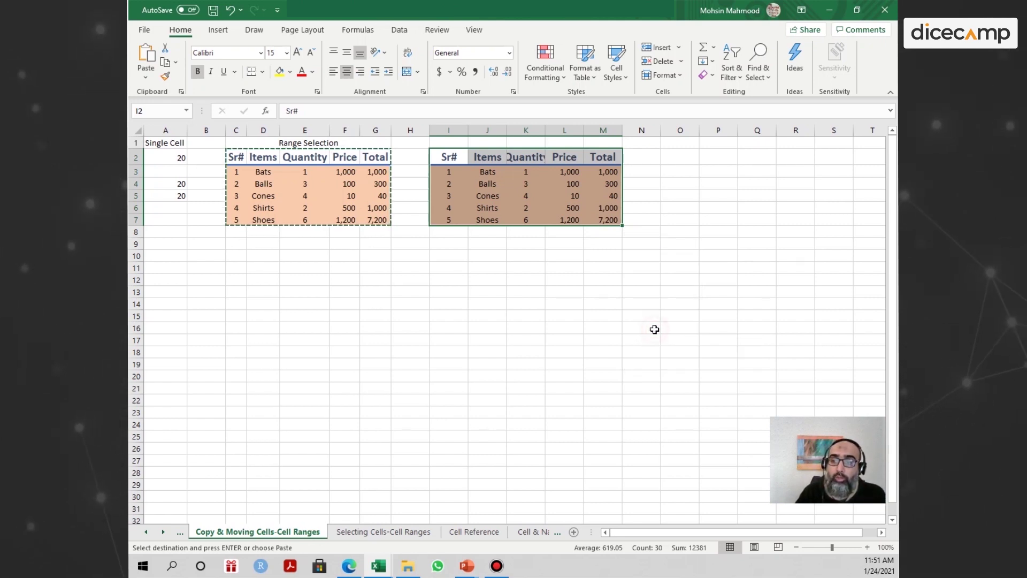
pyautogui.click(447, 173)
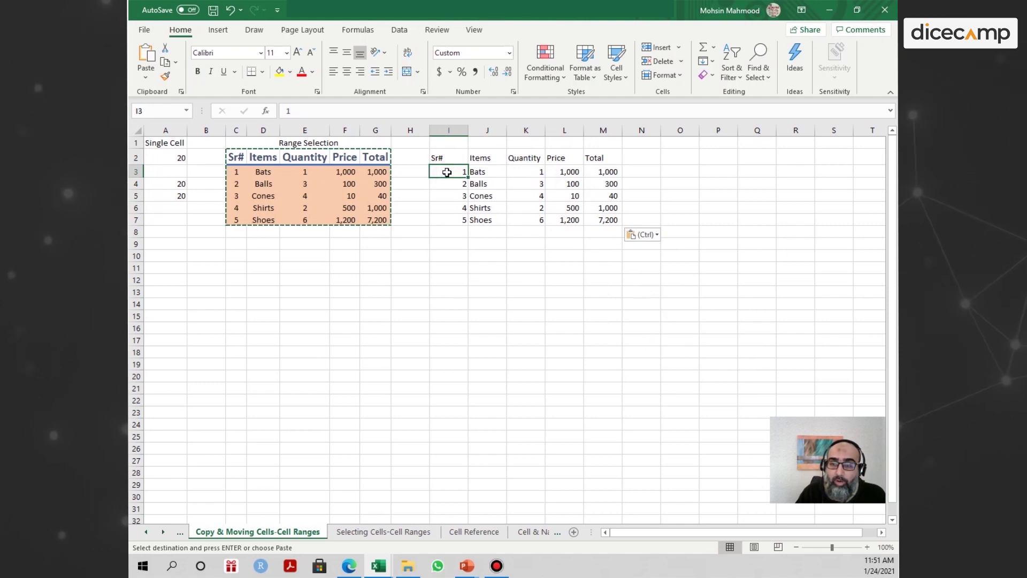
pyautogui.click(589, 171)
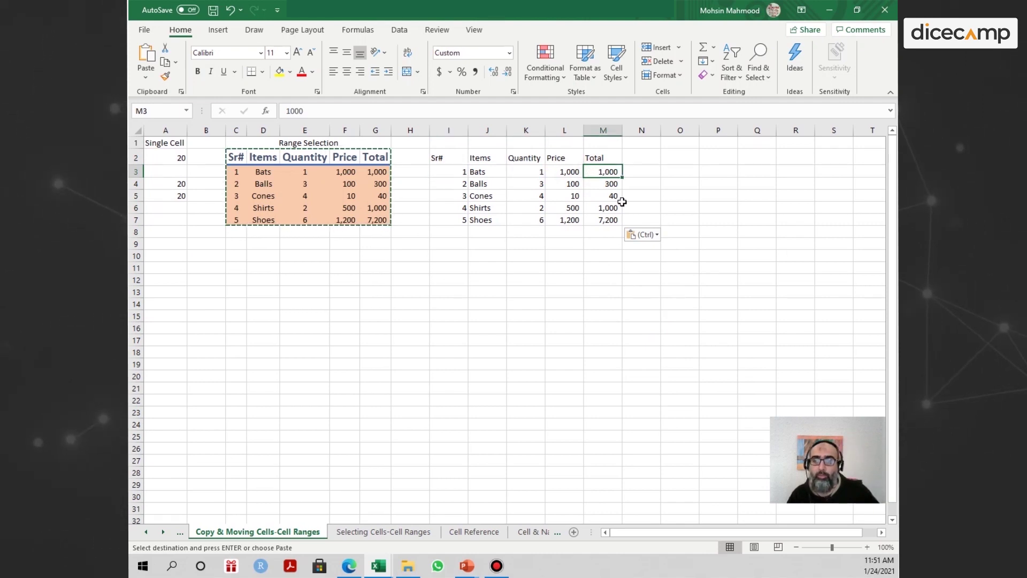
# - Switch the pasted copy at I2 to formatting only, and replace it with a picture of the copied table
pyautogui.click(638, 234)
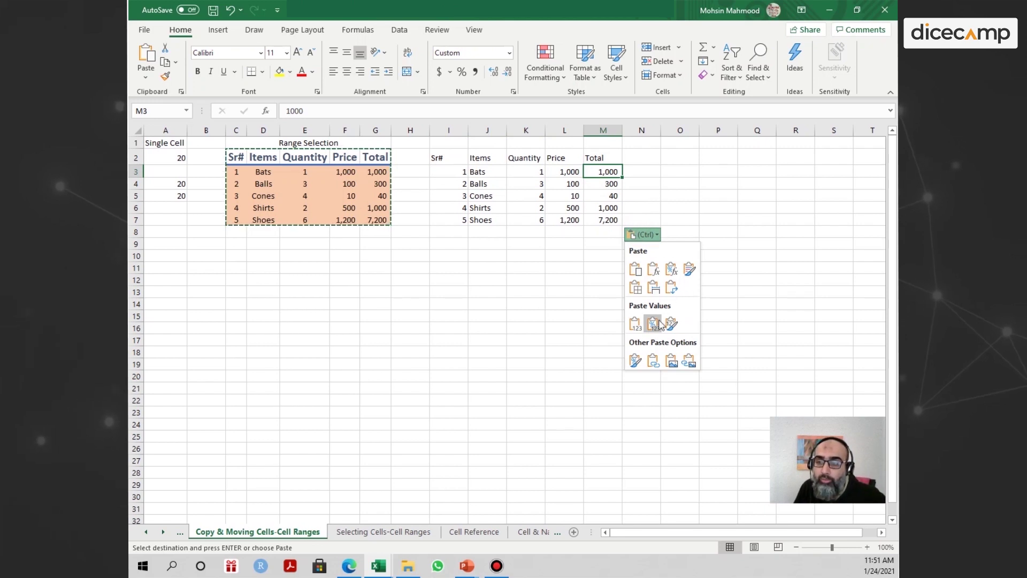
pyautogui.click(635, 363)
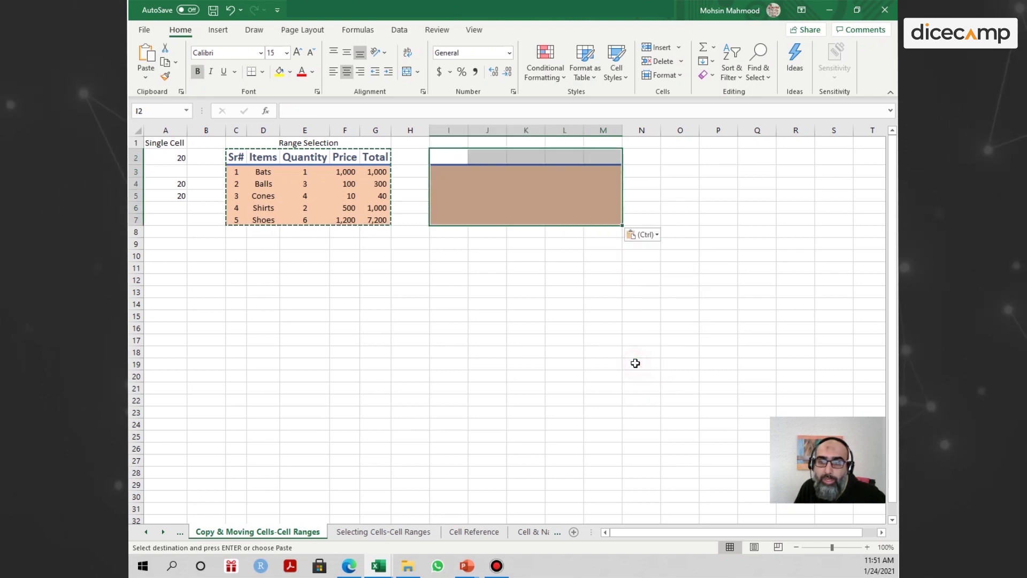
pyautogui.click(643, 235)
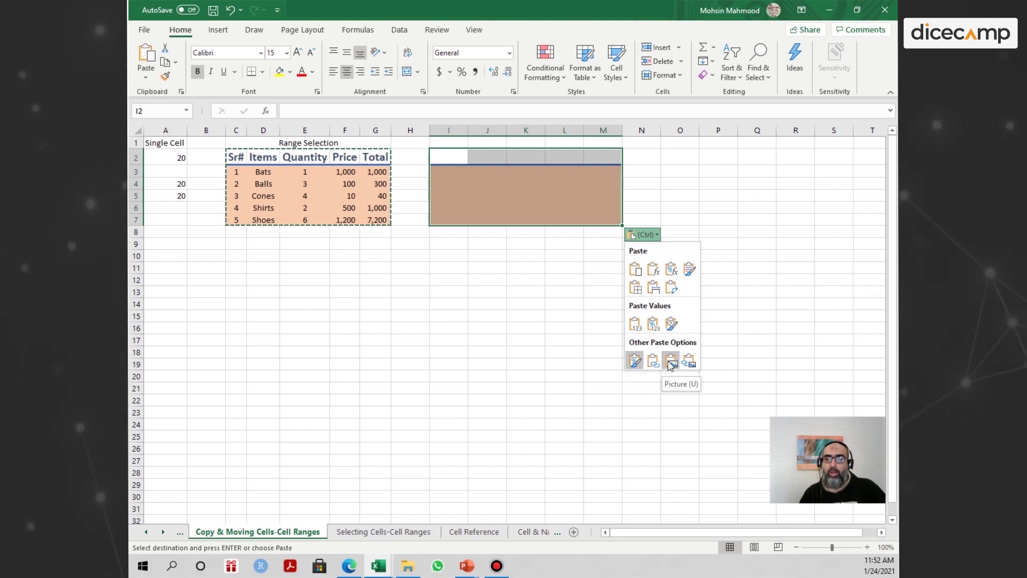
pyautogui.click(670, 364)
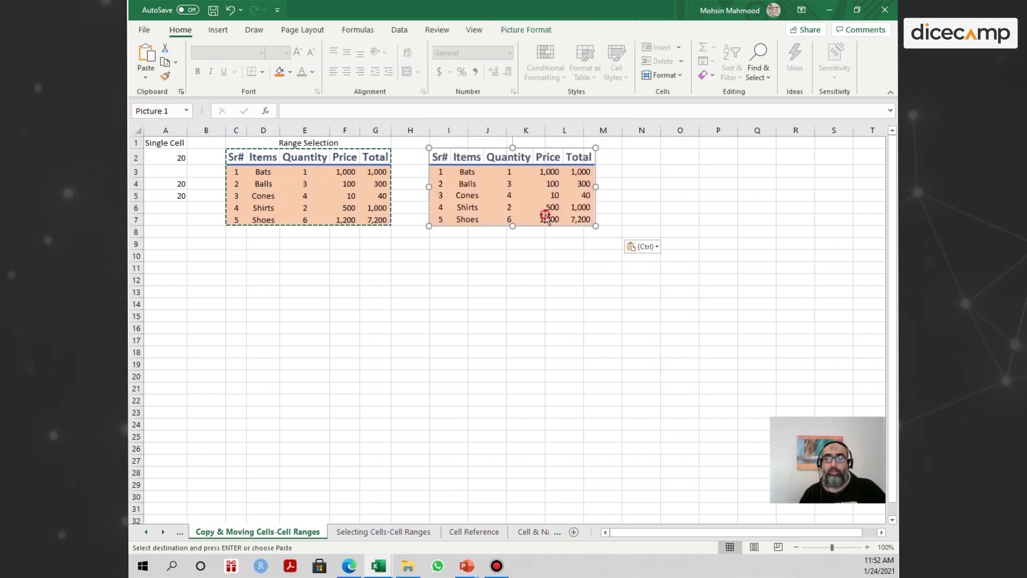
# - Enlarge and shrink the pasted table picture, leaving it about 5.51 inches wide and 2.57 inches high, and show its picture formatting options
pyautogui.moveTo(590, 231); pyautogui.dragTo(753, 316)
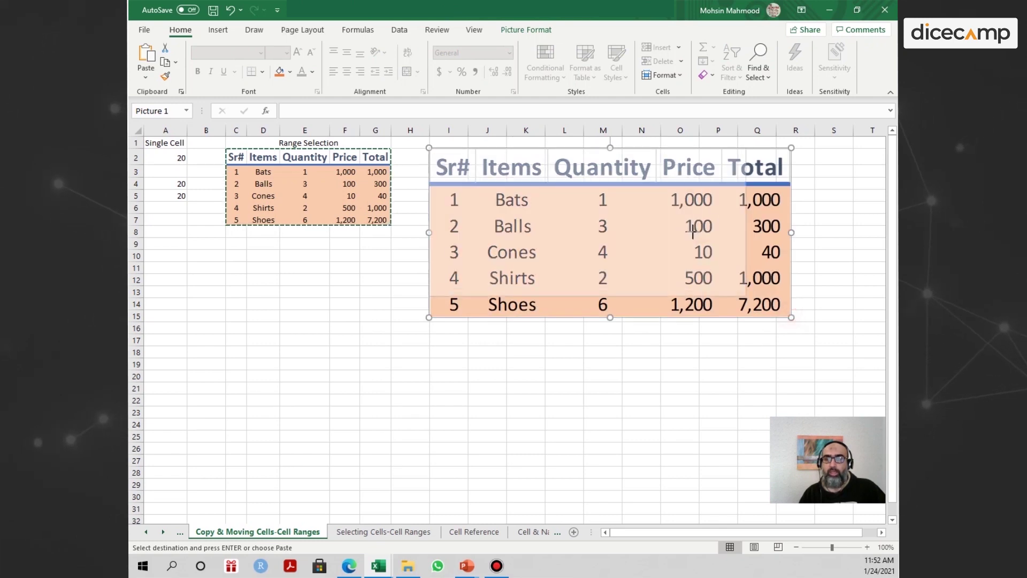
pyautogui.moveTo(613, 175); pyautogui.dragTo(602, 174)
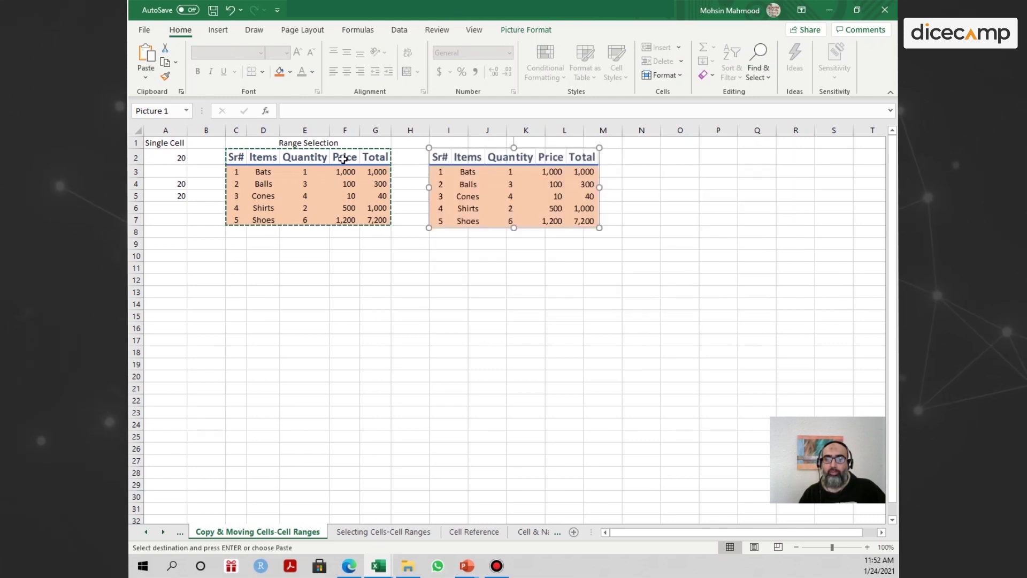
pyautogui.moveTo(600, 227); pyautogui.dragTo(748, 297)
pyautogui.doubleClick(562, 191)
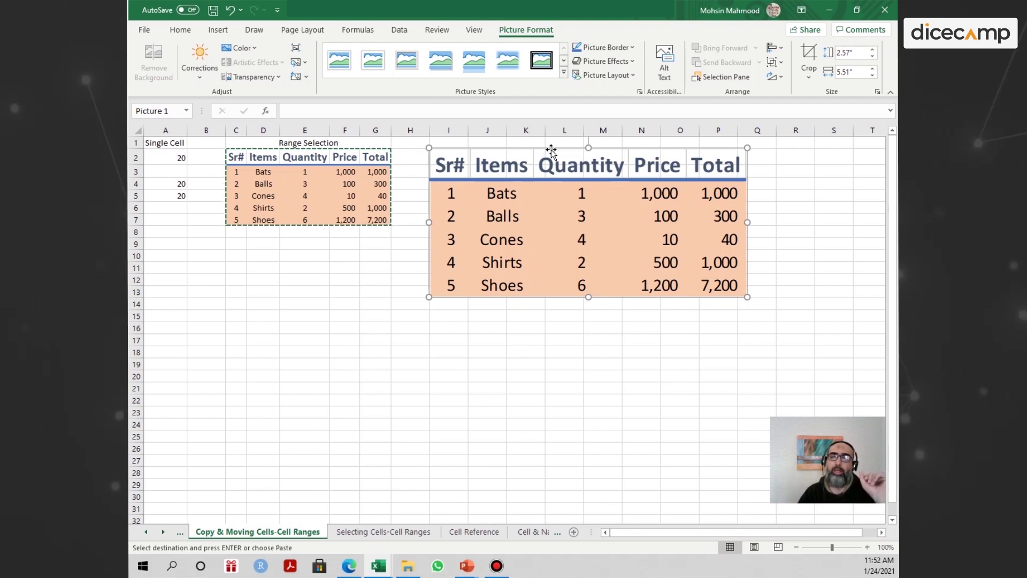
# - Undo the resizing of the table picture and the picture paste at I2
pyautogui.moveTo(748, 297); pyautogui.dragTo(654, 287)
pyautogui.hotkey('ctrl', 'z')
pyautogui.hotkey('ctrl', 'y')
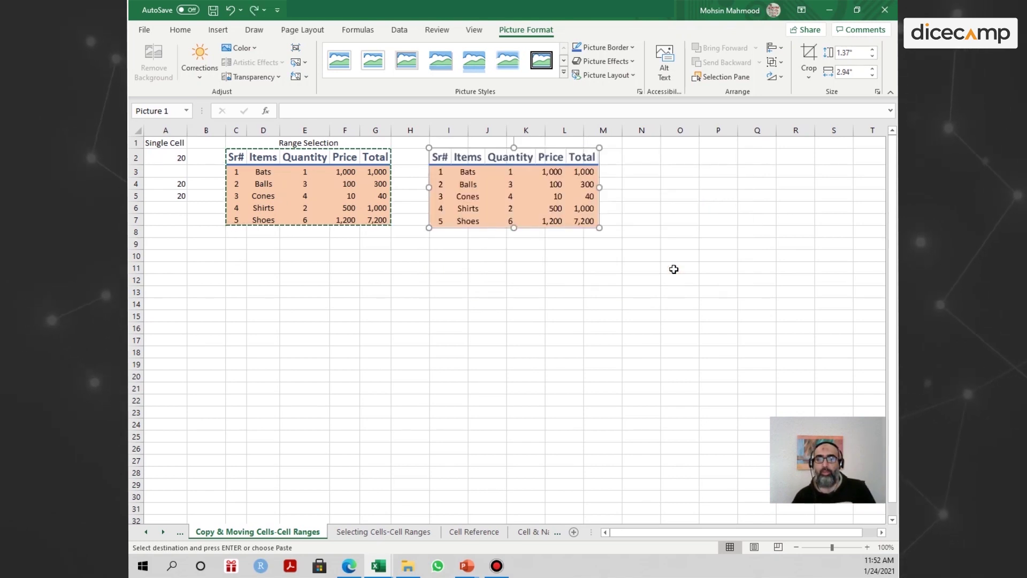
pyautogui.hotkey('ctrl', 'z')
pyautogui.hotkey('ctrl', 'y')
pyautogui.hotkey('ctrl', 'z')
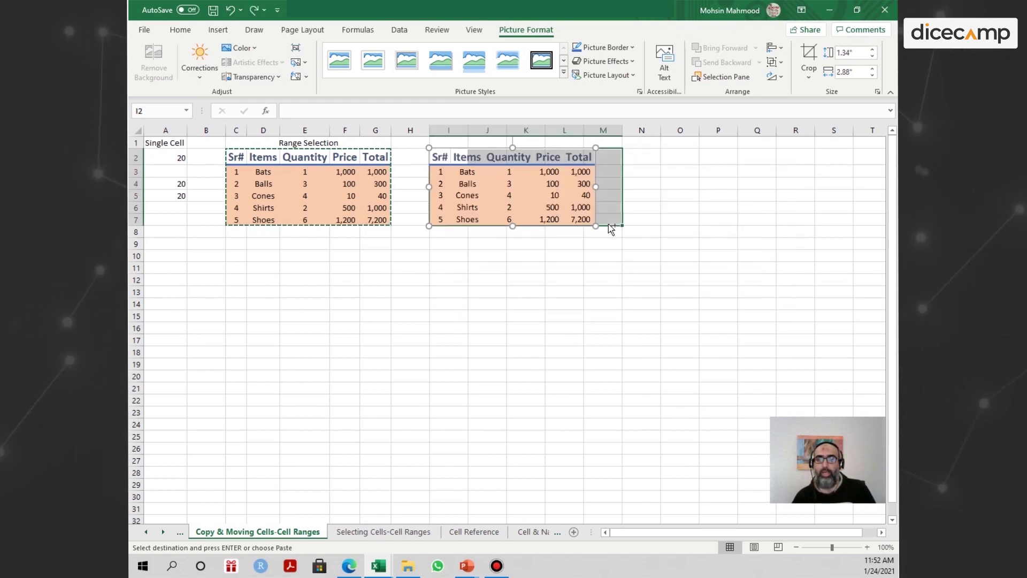
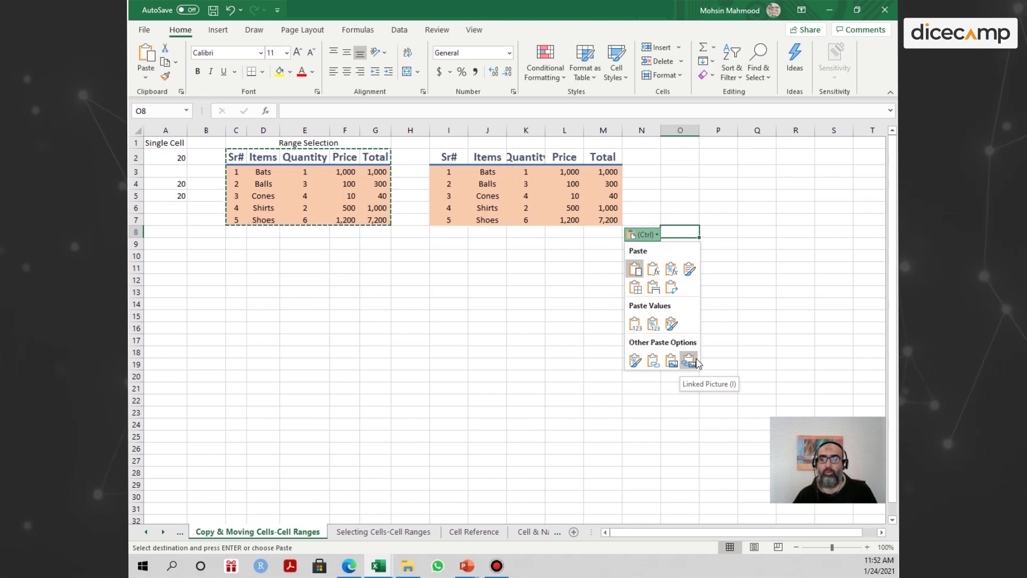
# - Paste the copied table at I2 as a linked picture and enlarge it to about 8.09 inches wide and 3.78 inches high
pyautogui.moveTo(595, 226); pyautogui.dragTo(819, 364)
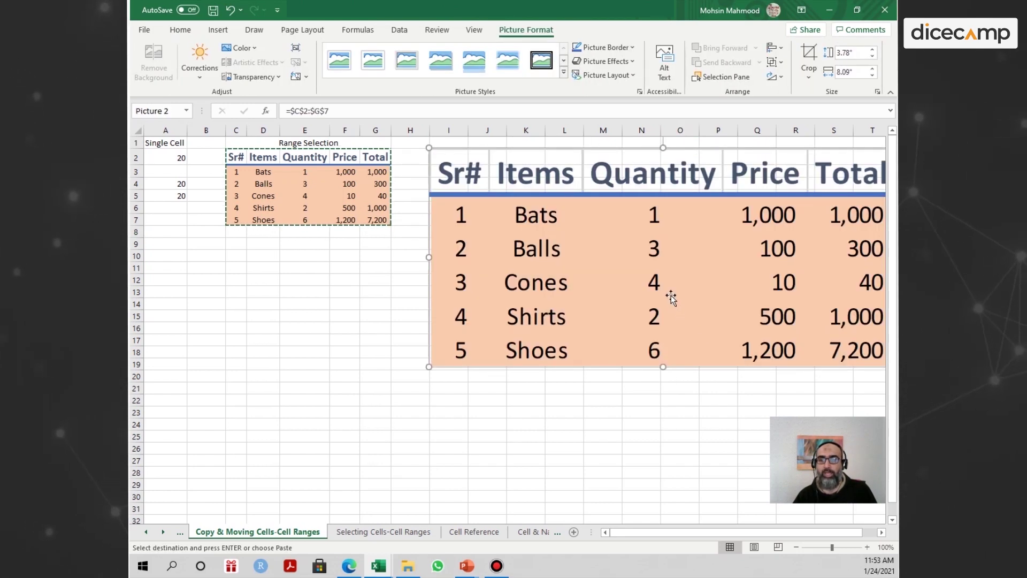
pyautogui.press('Escape')
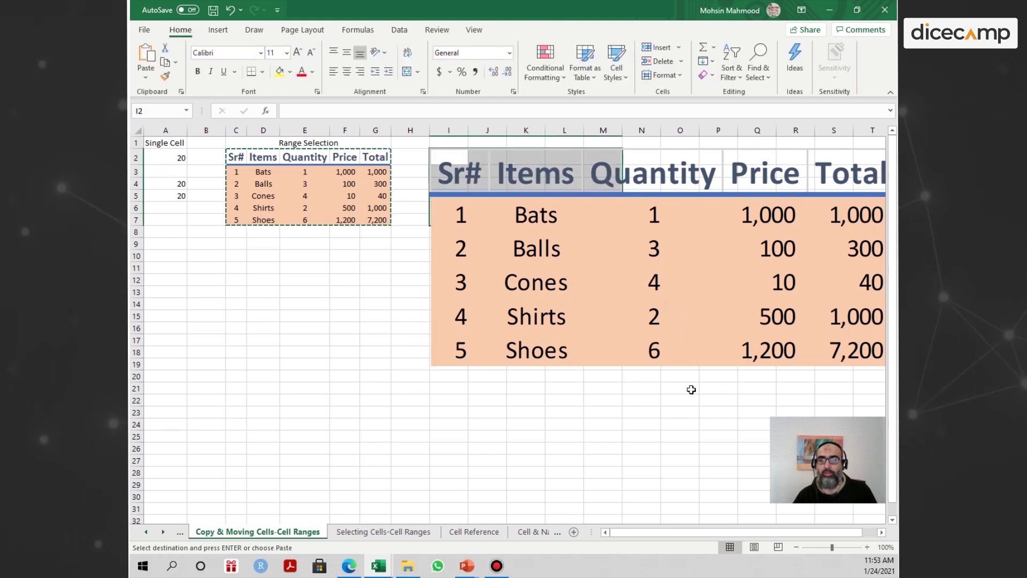
pyautogui.moveTo(687, 532); pyautogui.dragTo(698, 532)
pyautogui.click(701, 471)
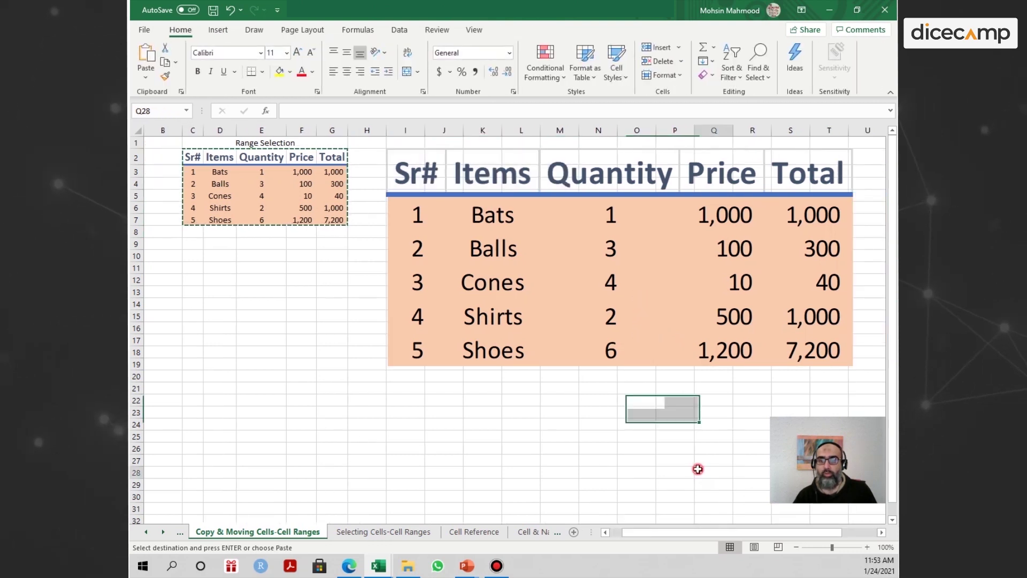
# - Move the linked picture across the sheet so it starts at about column Q
pyautogui.hscroll(7, 883, 533)
pyautogui.click(302, 229)
pyautogui.moveTo(726, 319); pyautogui.dragTo(595, 215)
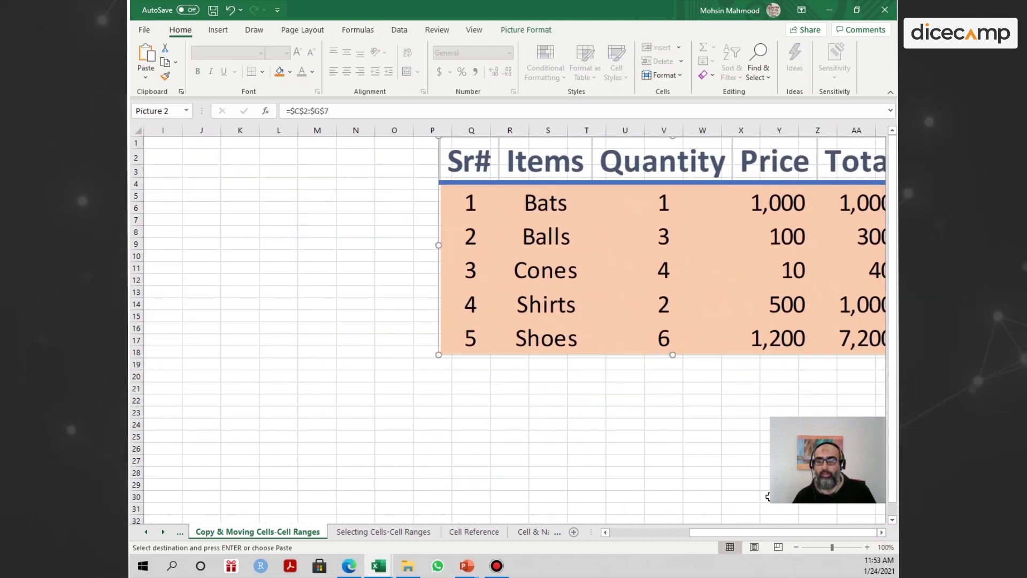
pyautogui.hscroll(3, 642, 275)
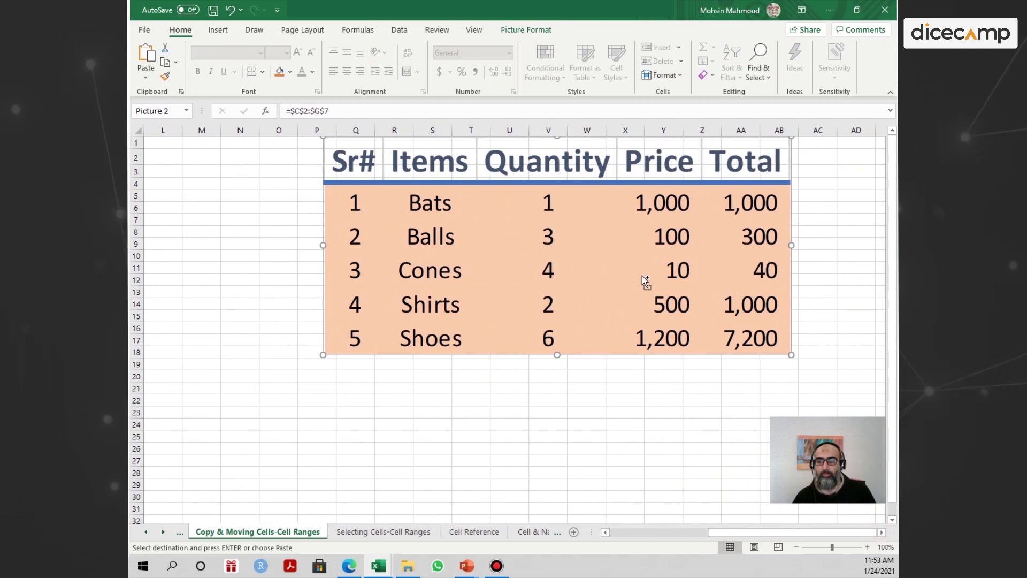
pyautogui.press('Escape')
pyautogui.click(642, 276)
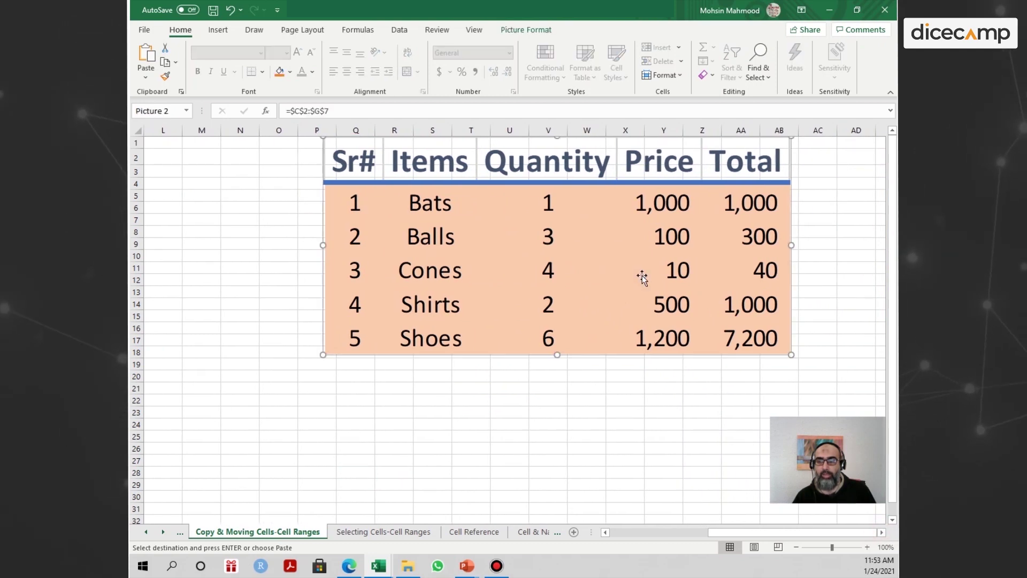
# - Move the linked picture back beside the source table, starting at about column I
pyautogui.moveTo(769, 533); pyautogui.dragTo(840, 535)
pyautogui.moveTo(715, 193); pyautogui.dragTo(424, 200)
pyautogui.moveTo(709, 532); pyautogui.dragTo(646, 532)
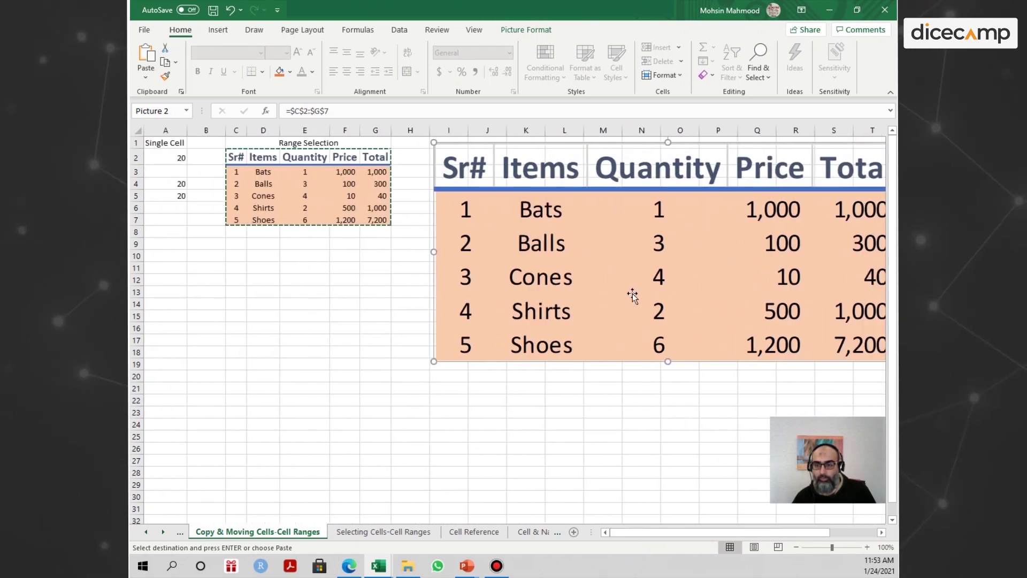
# - Delete the linked picture and copy the source table C2:G7 again
pyautogui.press('Delete')
pyautogui.click(602, 292)
pyautogui.press('Escape')
pyautogui.moveTo(240, 155); pyautogui.dragTo(377, 219)
pyautogui.hotkey('ctrl', 'c')
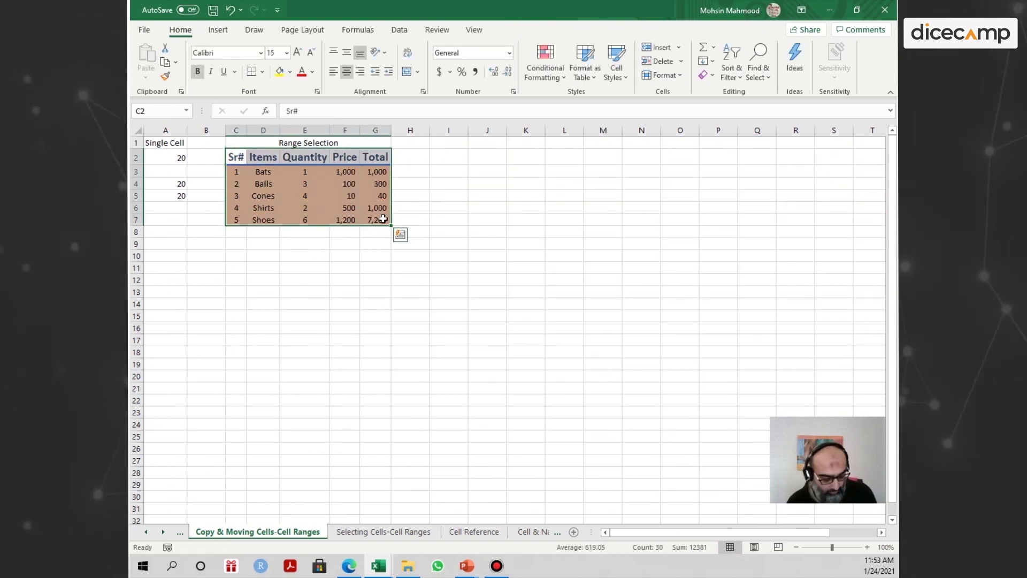
# - Paste the copied table at J2, view the available paste options, and undo that paste
pyautogui.click(495, 159)
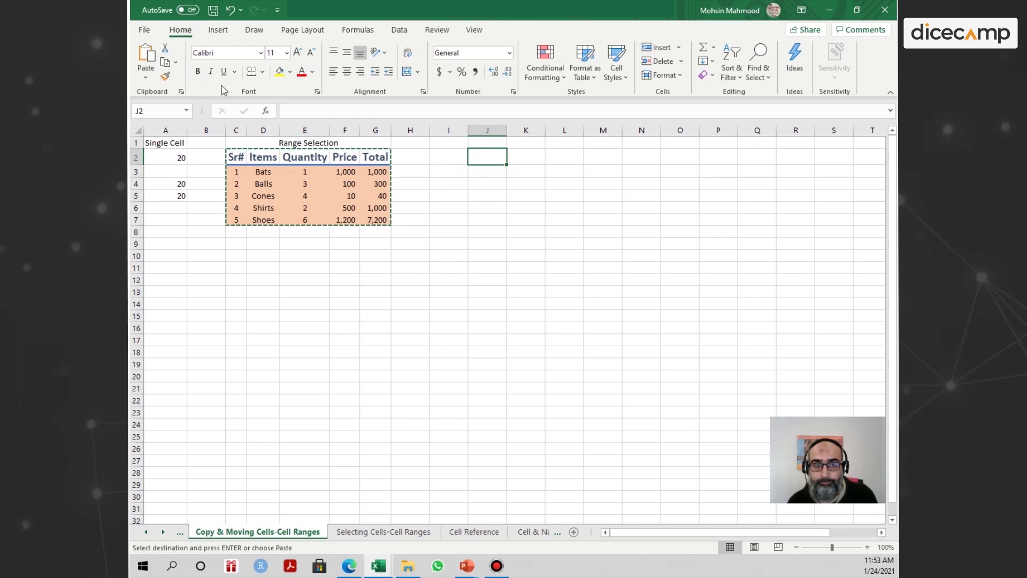
pyautogui.hotkey('ctrl', 'v')
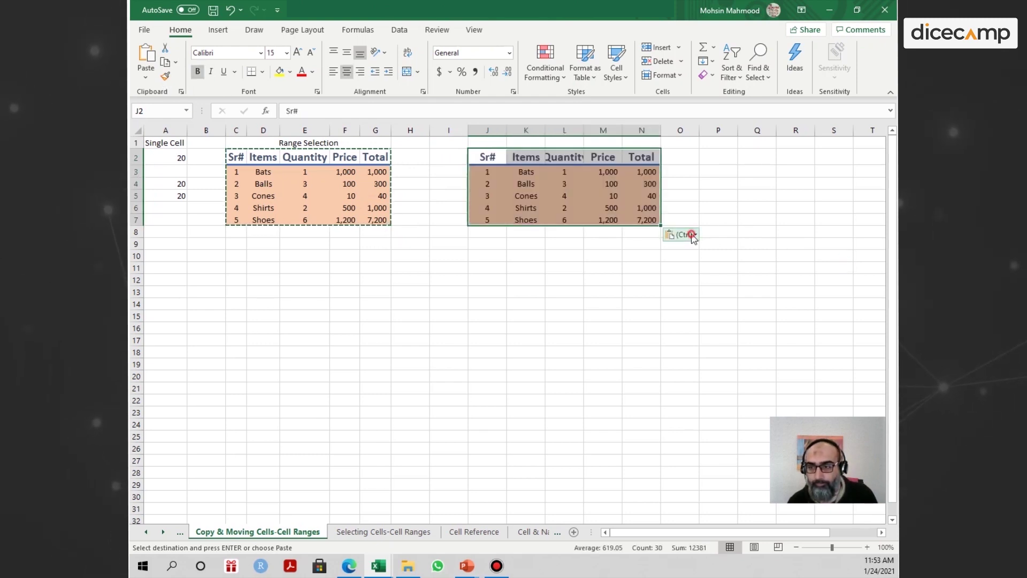
pyautogui.click(694, 237)
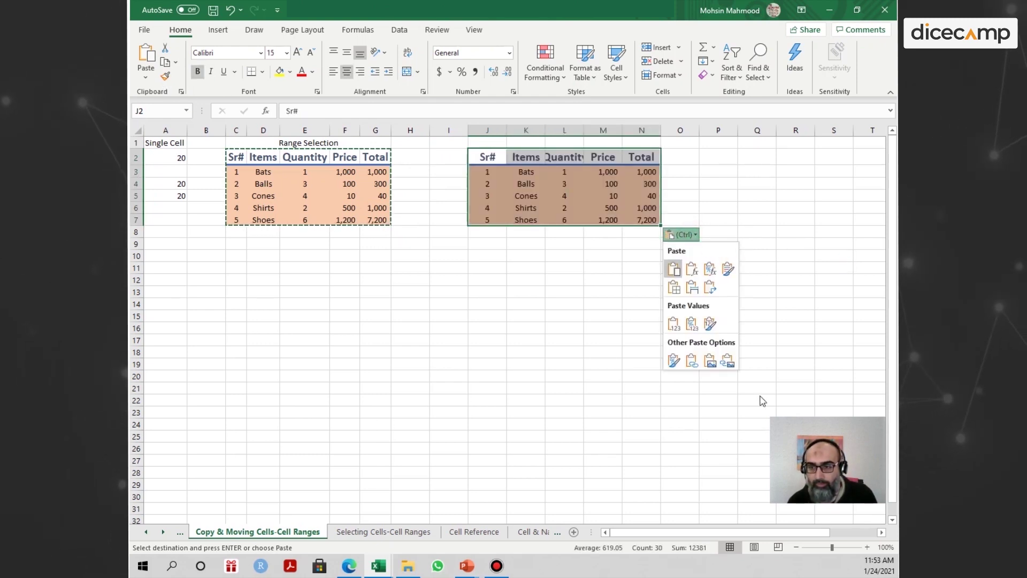
pyautogui.click(740, 216)
pyautogui.hotkey('ctrl', 'z')
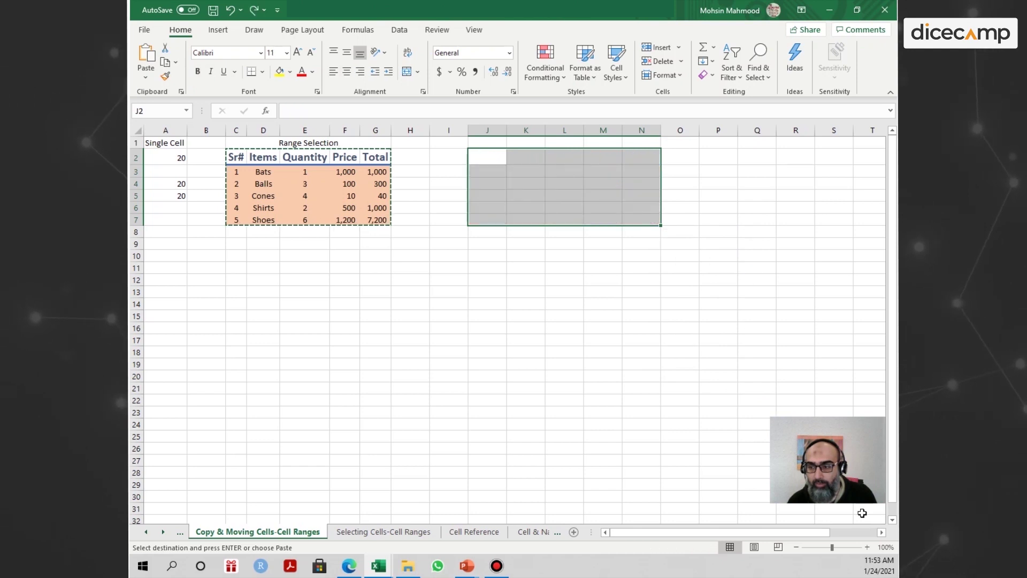
# - Paste the copied table at AA2 as a linked picture and jump from it to its source range C2:G7
pyautogui.click(868, 531)
pyautogui.click(438, 160)
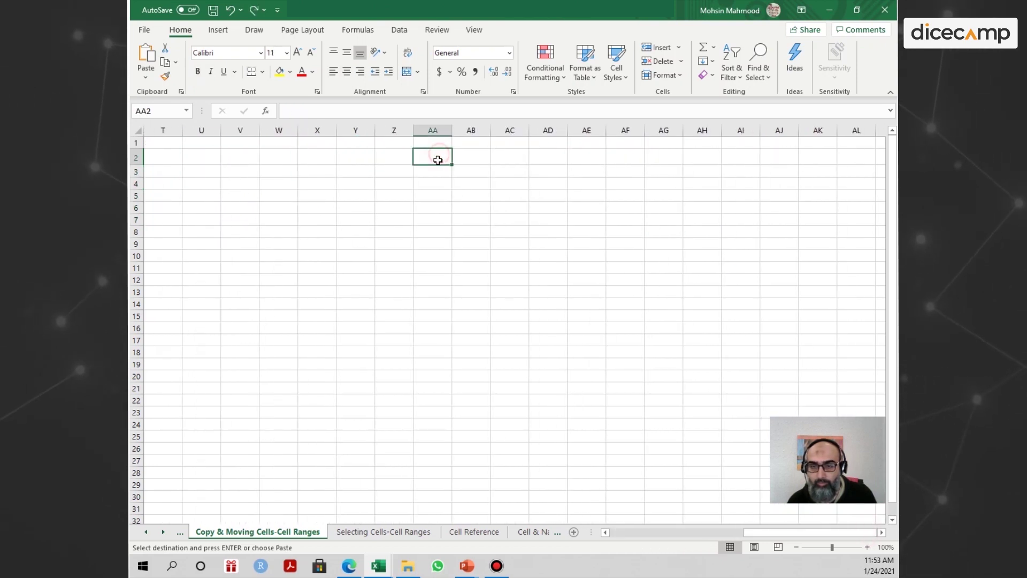
pyautogui.hotkey('ctrl', 'v')
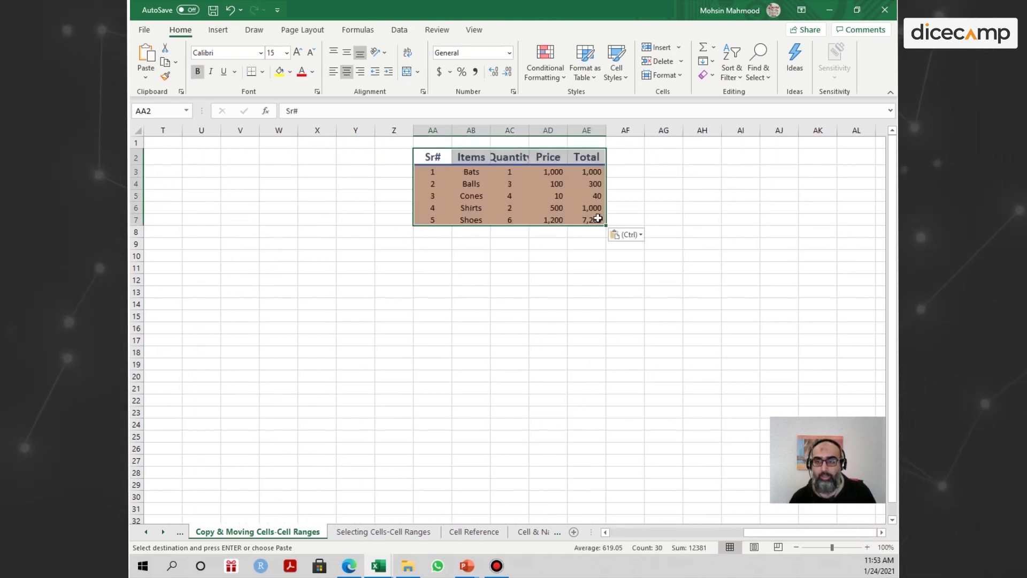
pyautogui.click(625, 236)
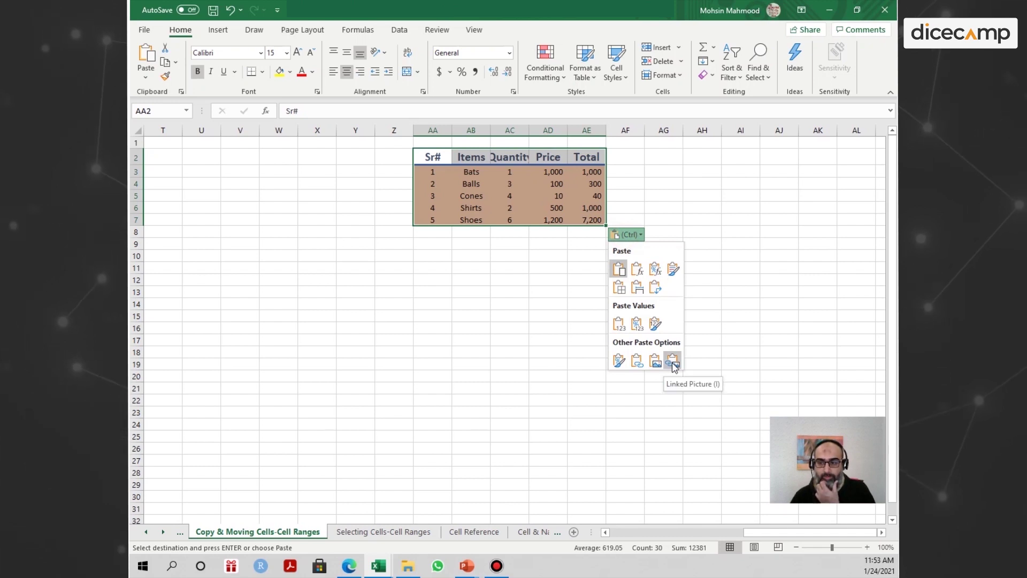
pyautogui.click(672, 364)
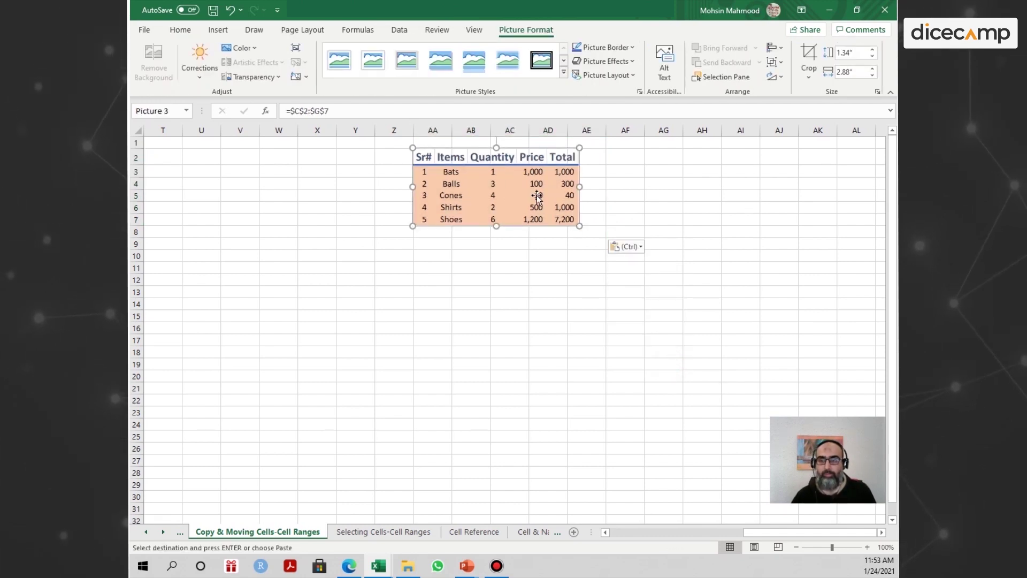
pyautogui.hotkey('ctrl', 'z')
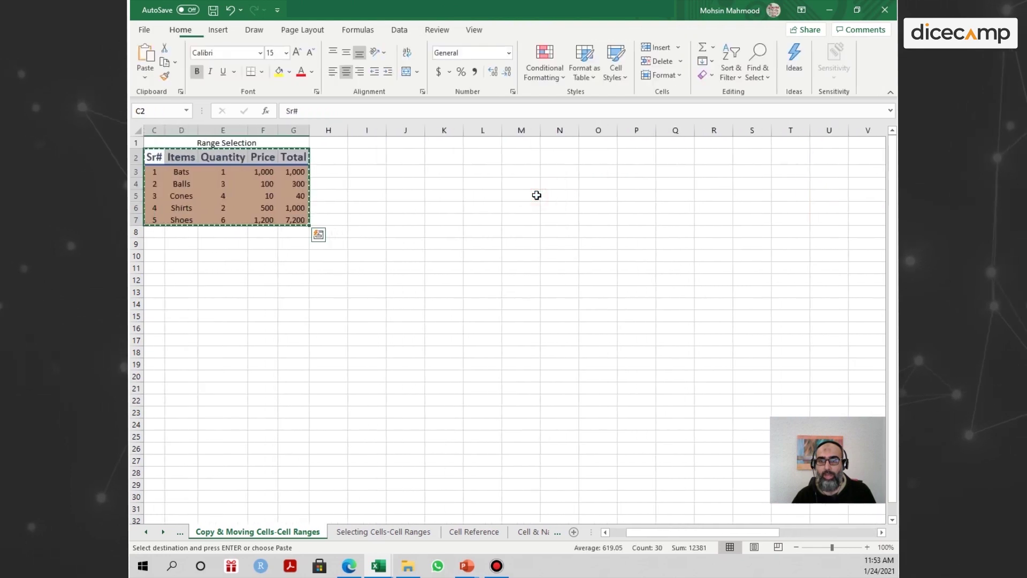
# - Return to the linked picture at AA2, deselect it at cell AD12, and jump from the picture to its source range C2:G7
pyautogui.moveTo(709, 532); pyautogui.dragTo(808, 549)
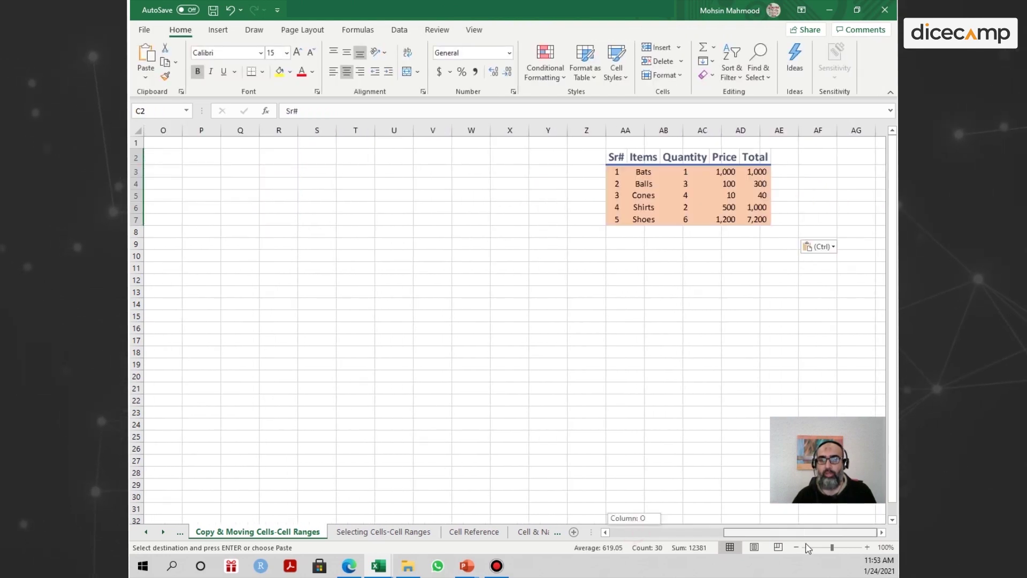
pyautogui.click(743, 280)
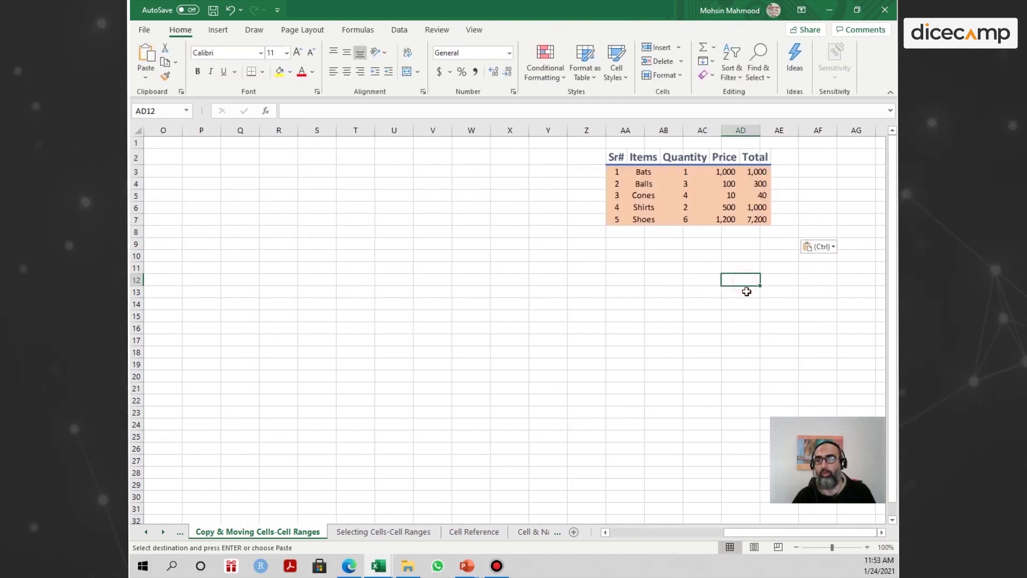
pyautogui.click(710, 200)
pyautogui.hotkey('ctrl', 'z')
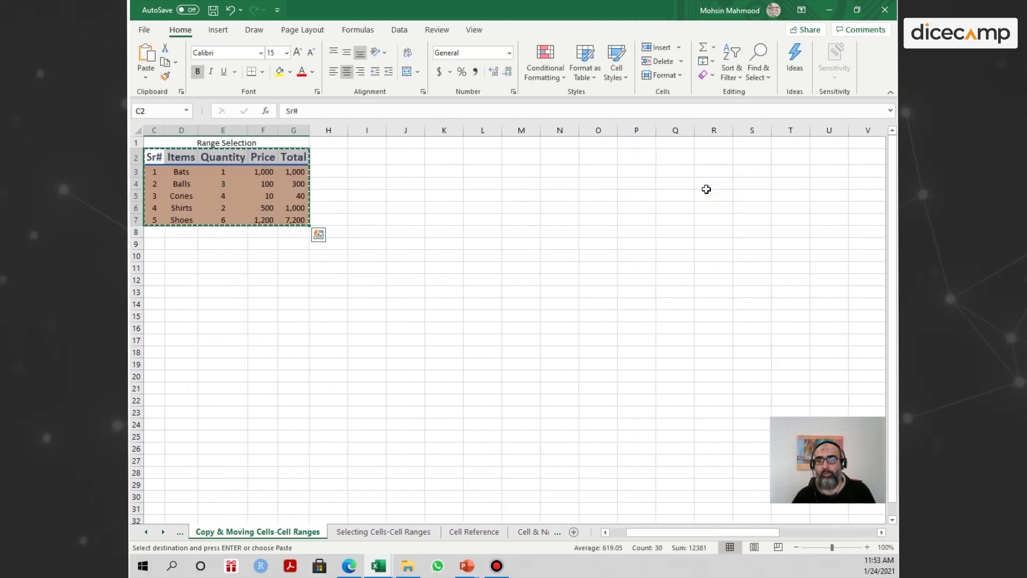
# - View the source table from column A, select the linked picture at AA2, and follow its link back to C2:G7 again
pyautogui.moveTo(654, 534); pyautogui.dragTo(635, 541)
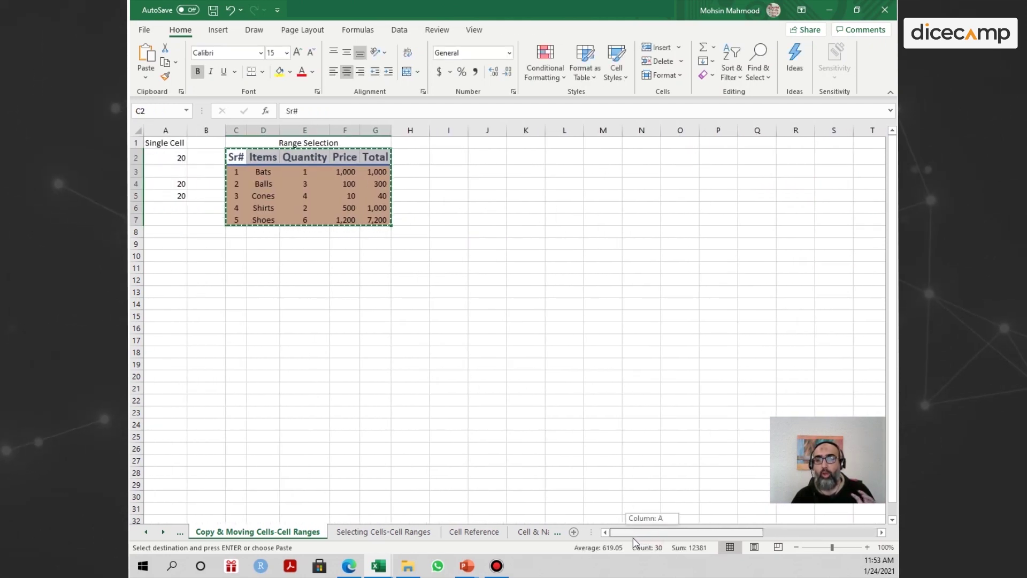
pyautogui.hotkey('ctrl', 'y')
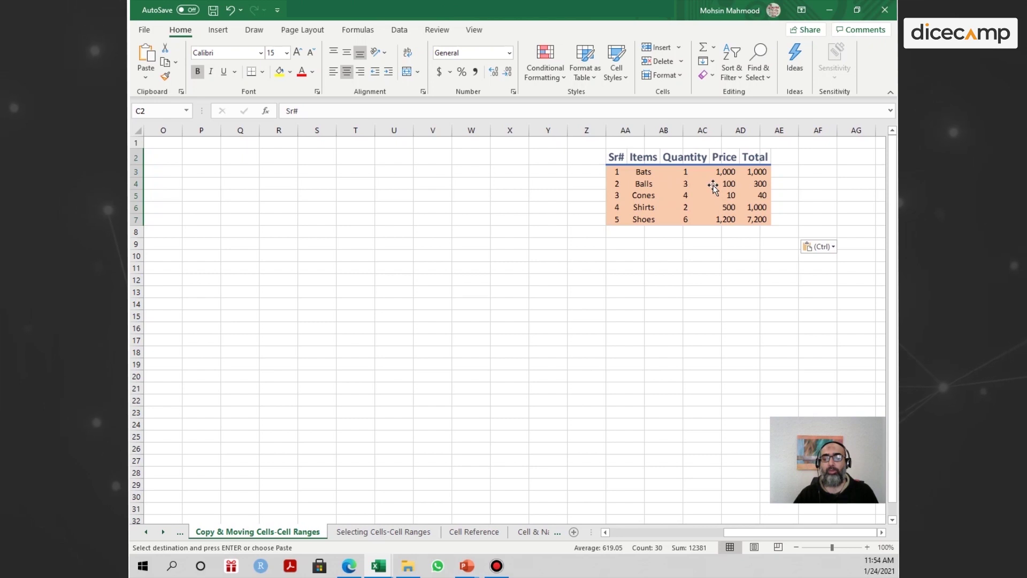
pyautogui.click(666, 177)
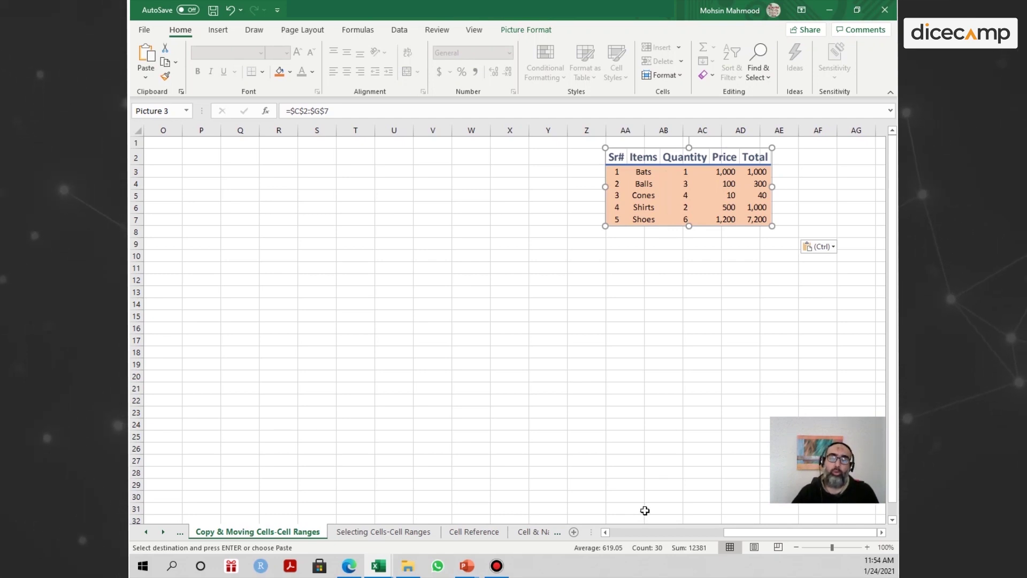
pyautogui.hotkey('ctrl', 'z')
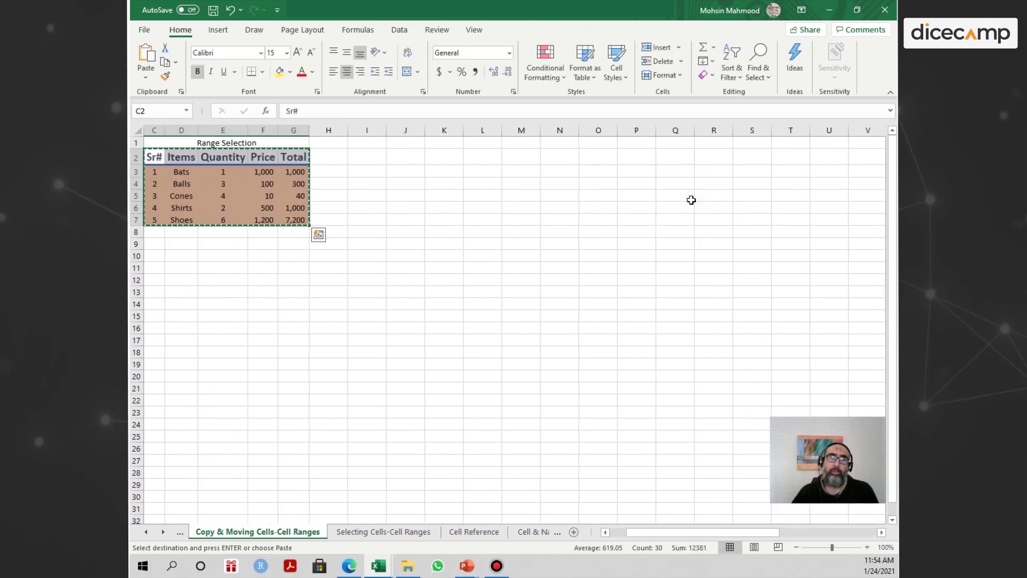